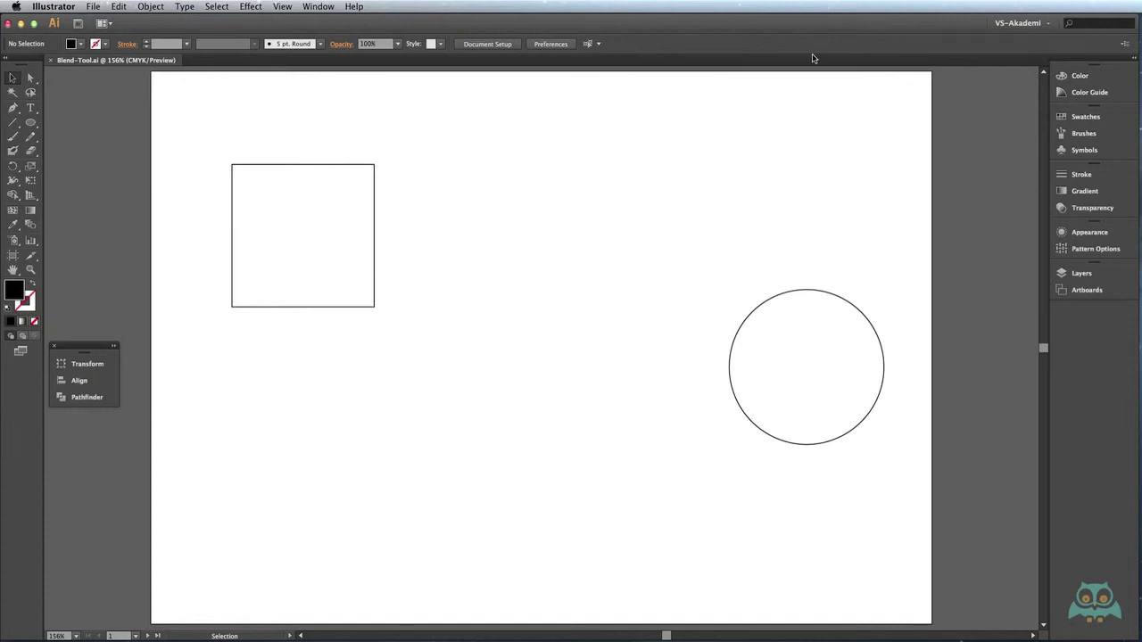
Step: Open the Nesne-Duzenleme-Araclari sample folder, then return to the Illustrator document
key(super+Tab)
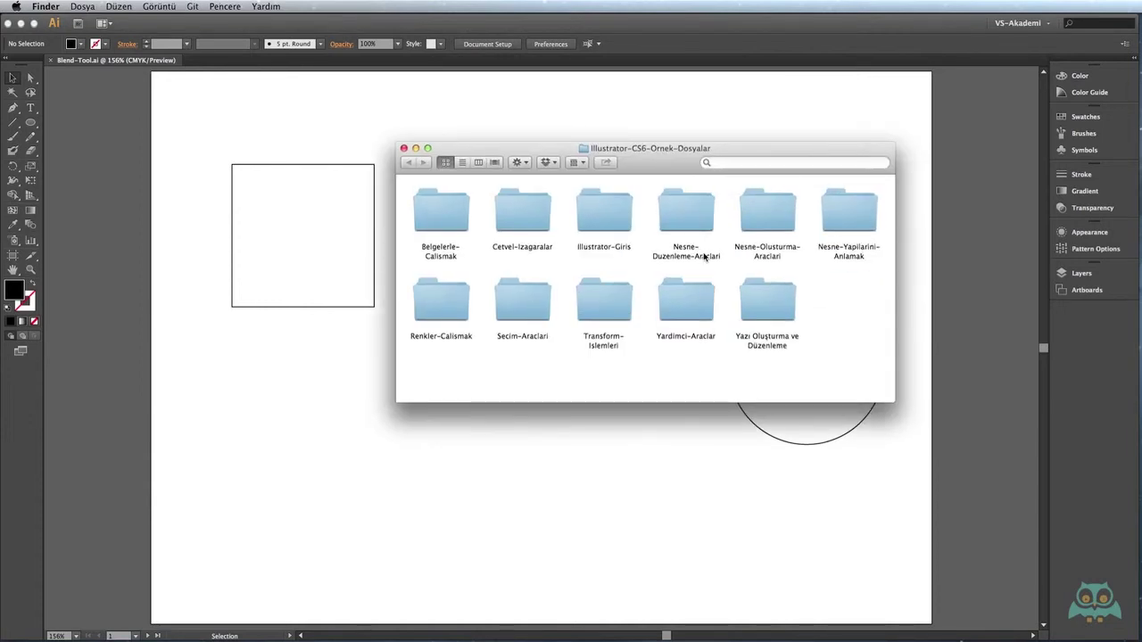
double_click(685, 222)
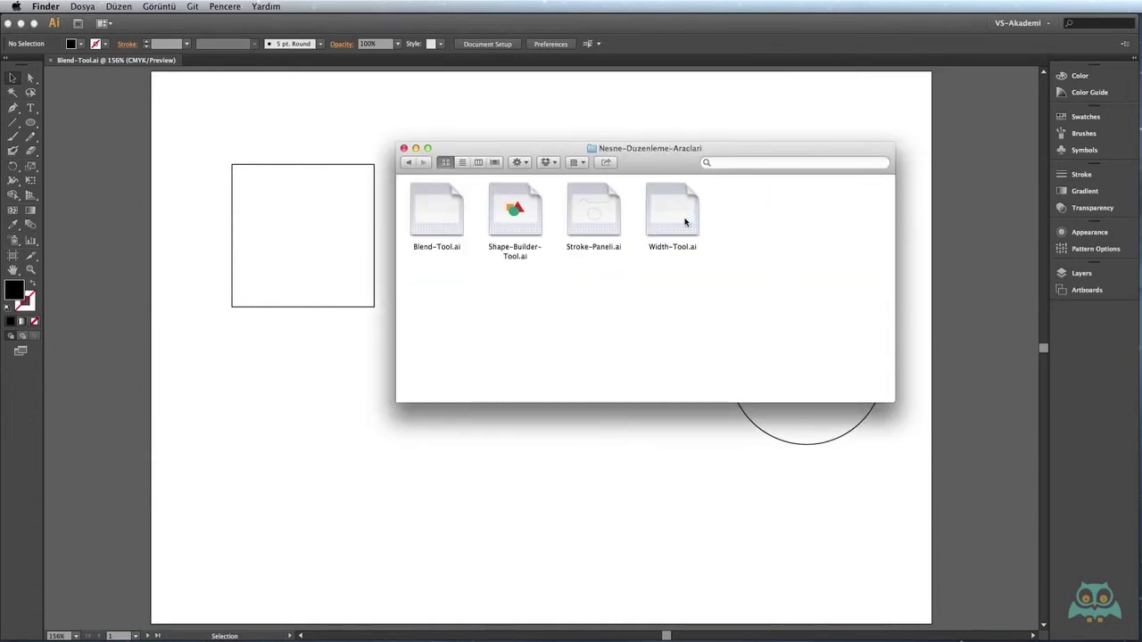
click(603, 55)
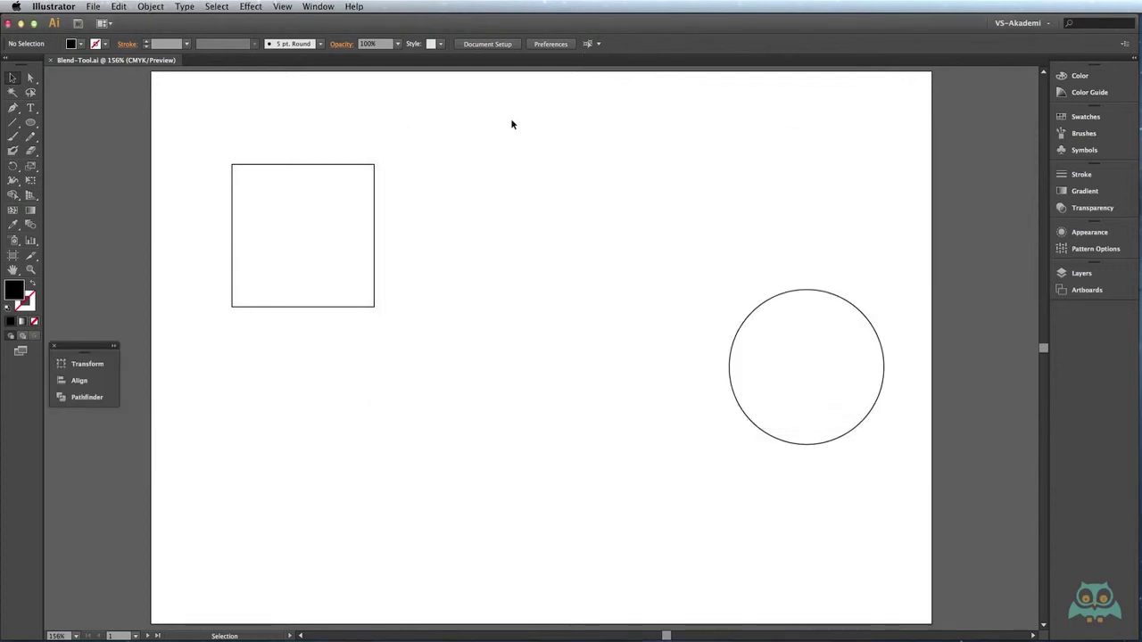
Step: Fill the square with an orange swatch
click(304, 196)
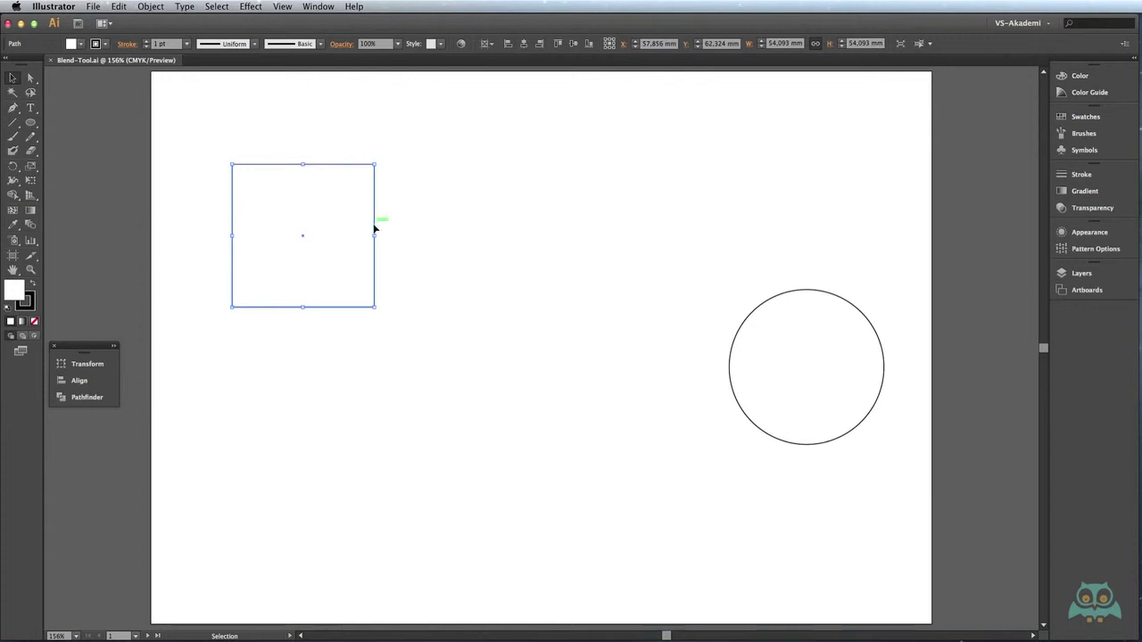
click(104, 46)
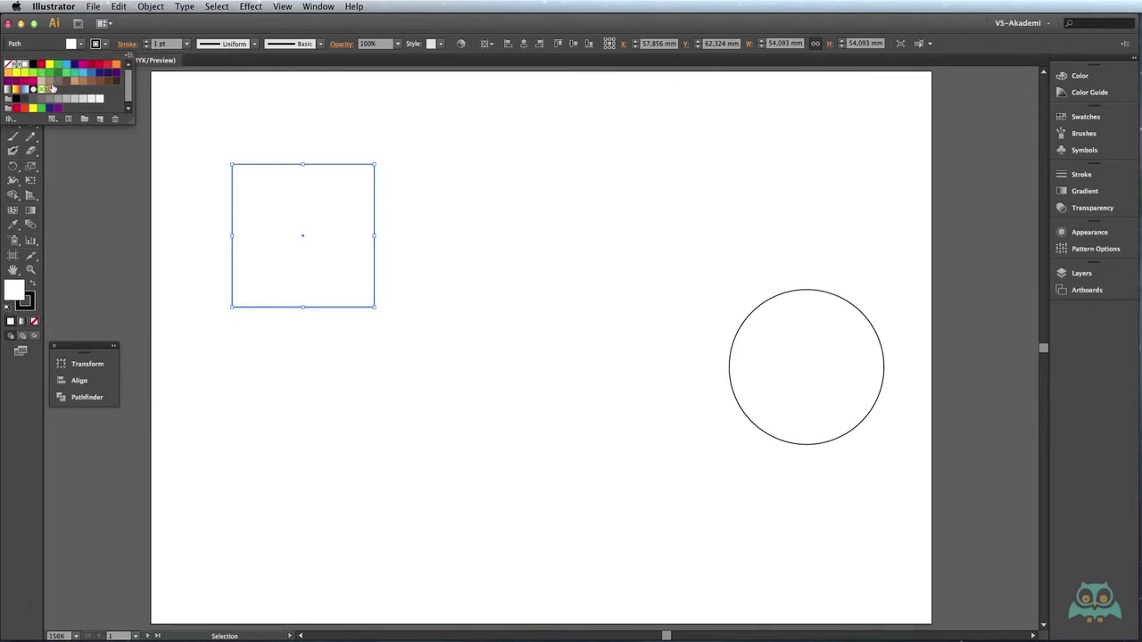
click(8, 75)
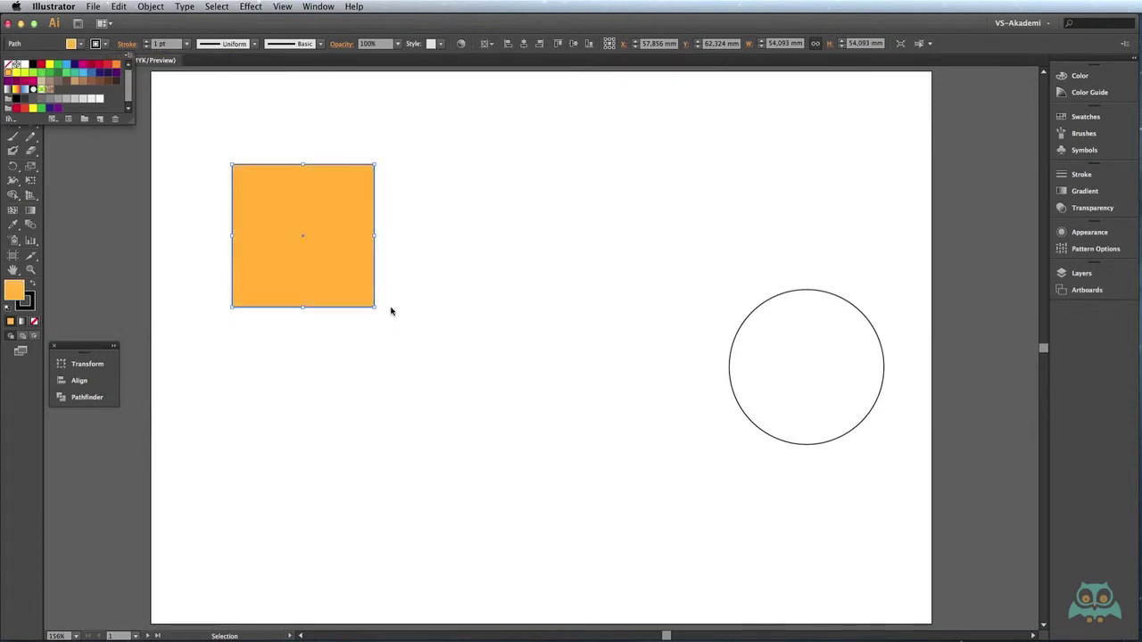
Step: Fill the circle with a teal swatch from the Fill dropdown
click(815, 365)
click(791, 332)
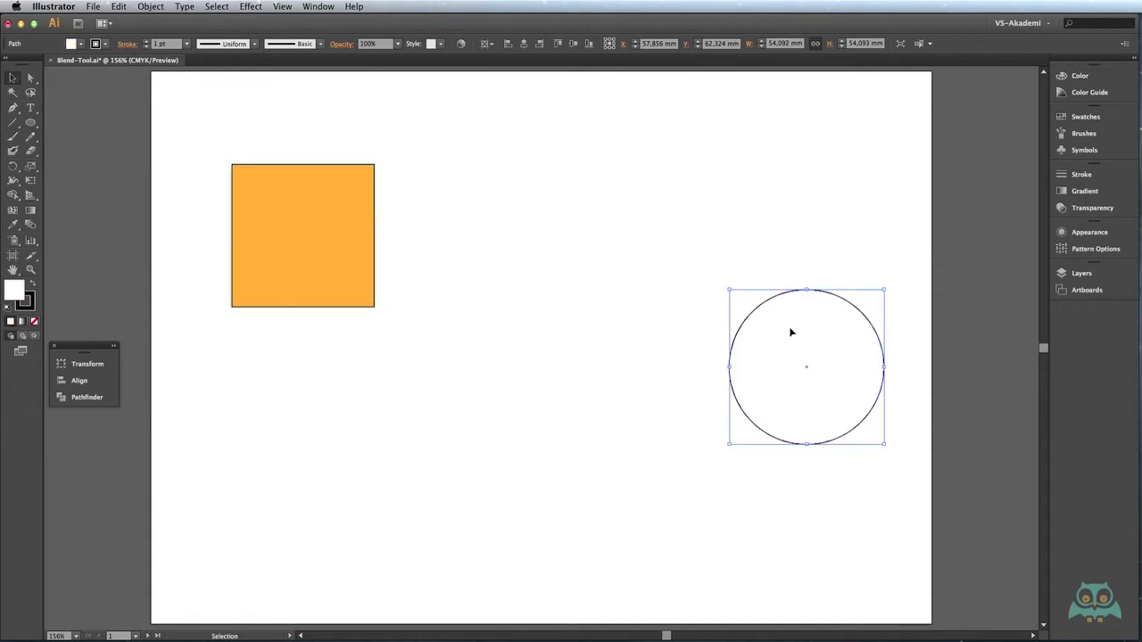
click(81, 43)
click(75, 77)
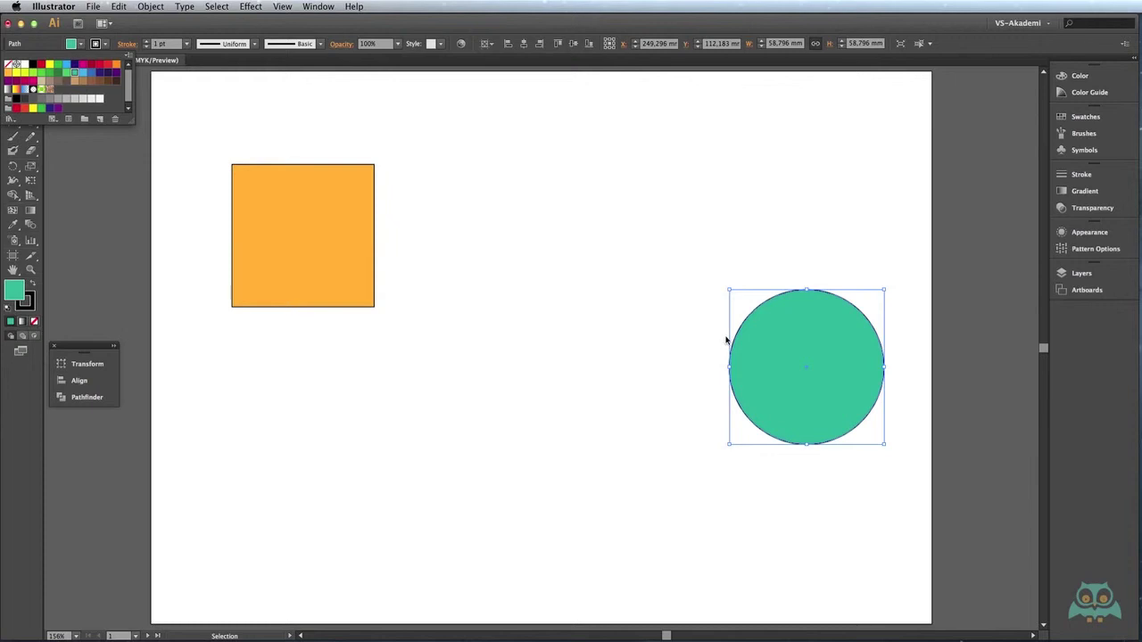
click(349, 273)
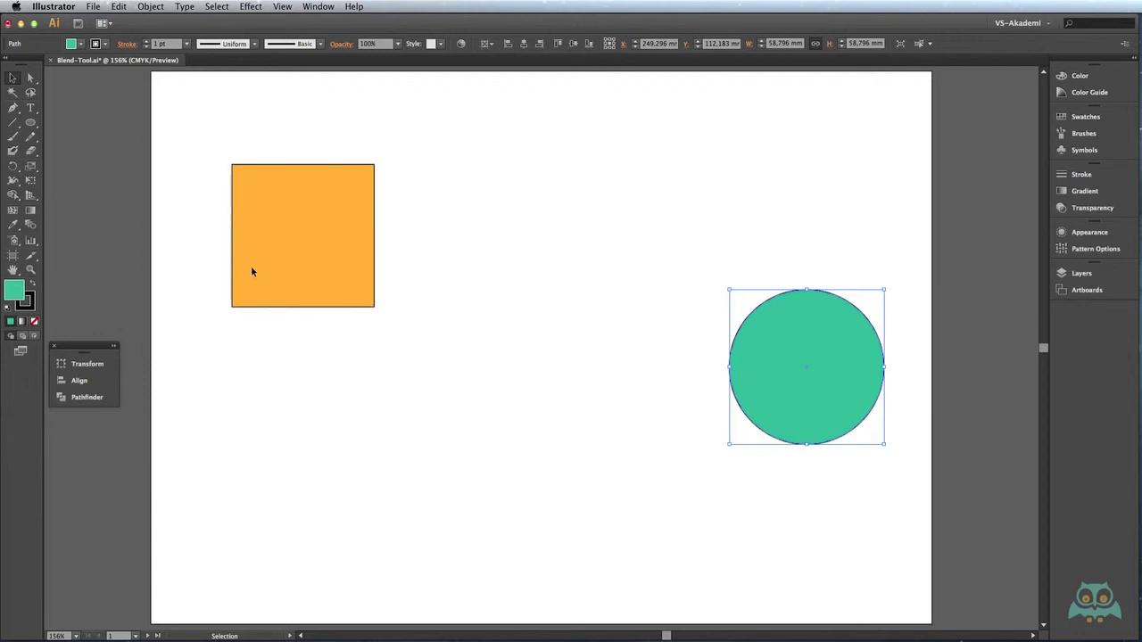
Step: Create a Blend Tool blend from the orange square to the teal circle
click(31, 224)
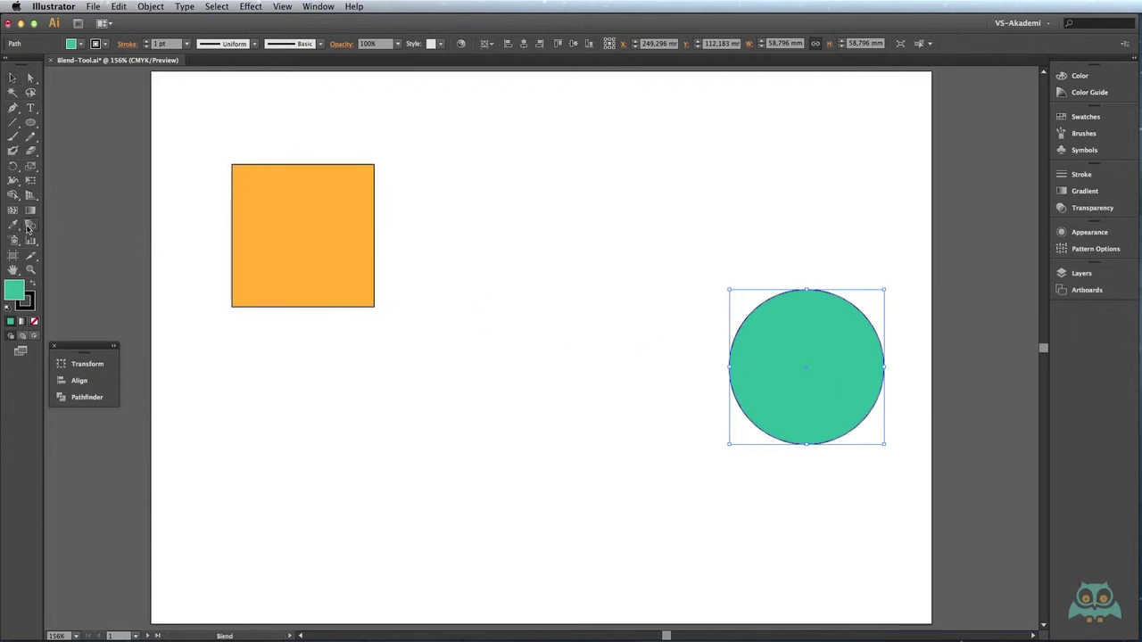
click(320, 218)
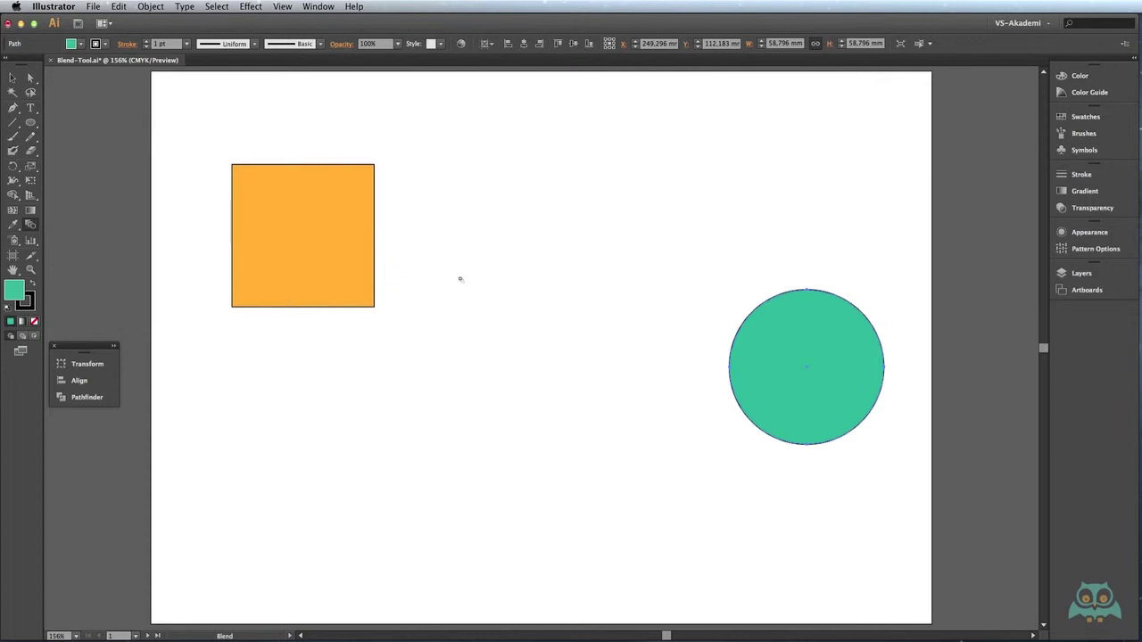
click(782, 355)
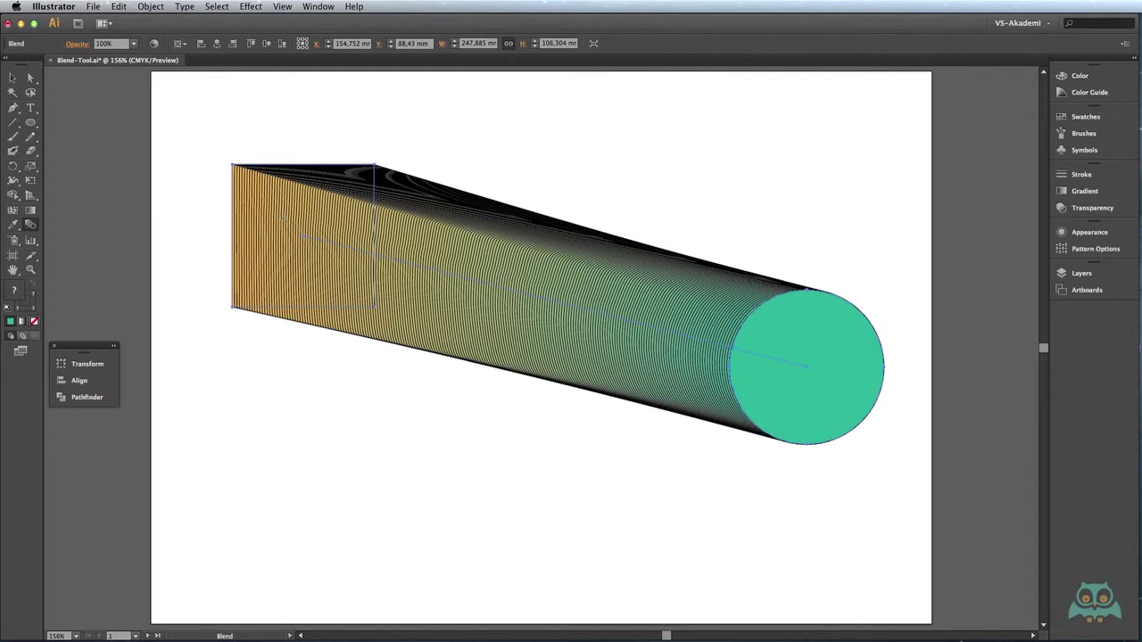
double_click(33, 228)
Step: Set blend spacing to 15 Specified Steps with Preview on, and confirm
drag(832, 378, 837, 144)
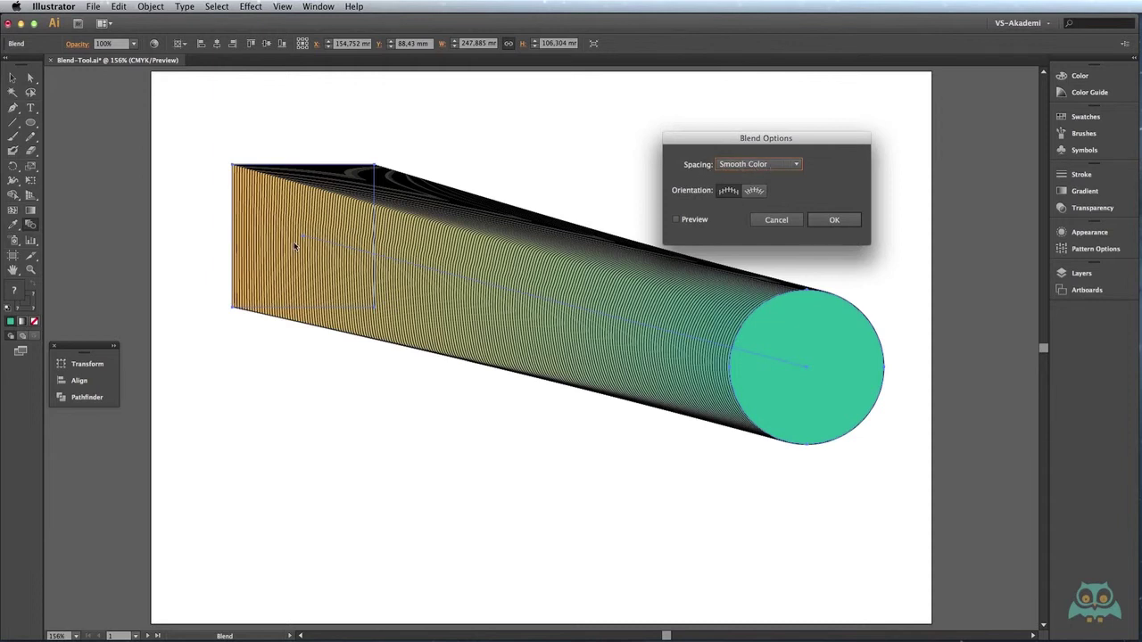
click(781, 166)
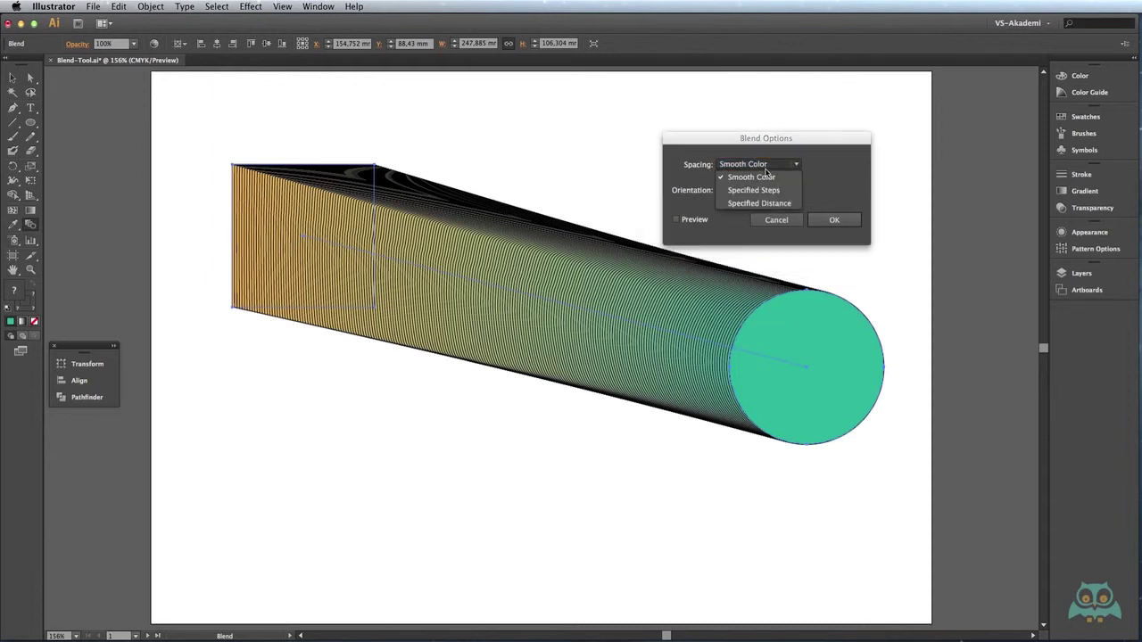
click(753, 193)
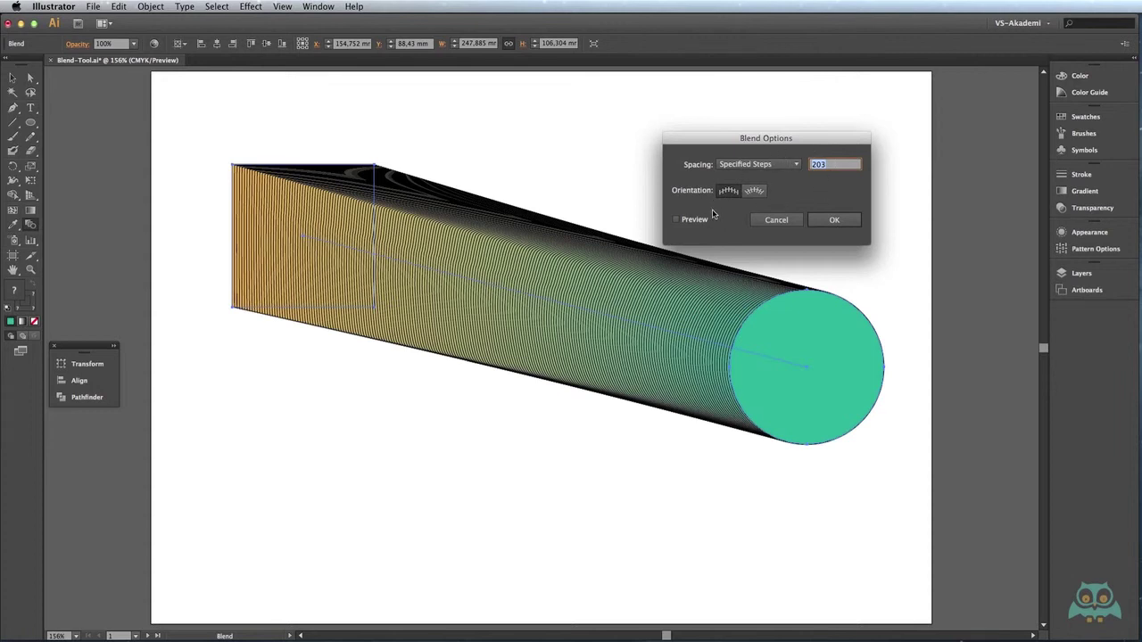
click(677, 220)
double_click(838, 169)
text(15)
key(Tab)
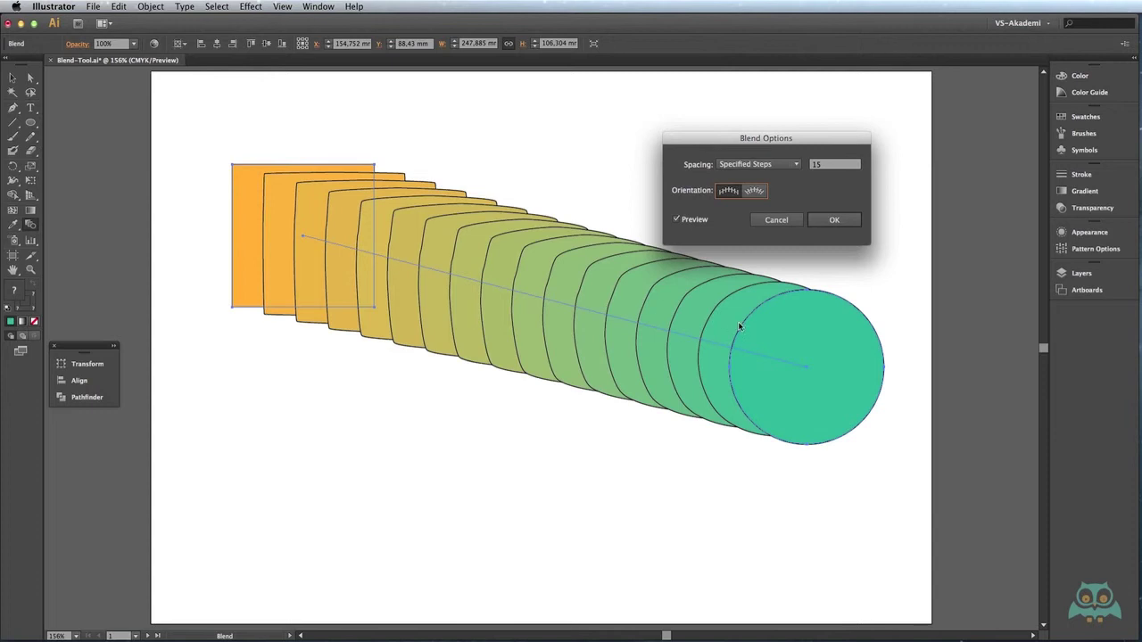
click(832, 222)
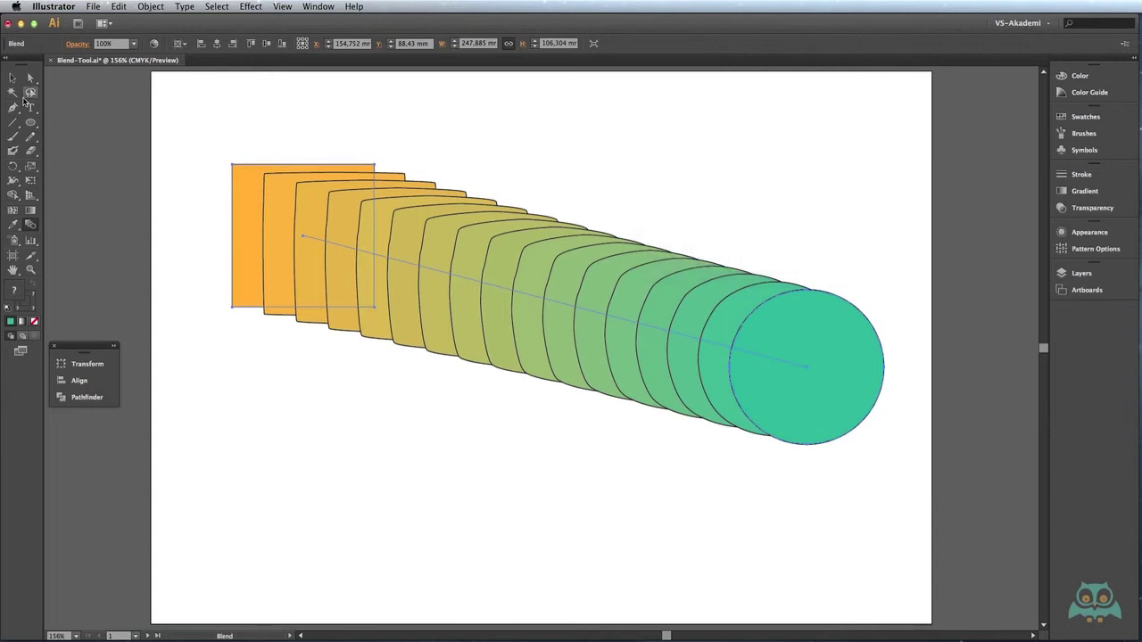
Step: Switch to the Selection Tool and go to Artboard 1 copy via the Artboards panel
click(12, 79)
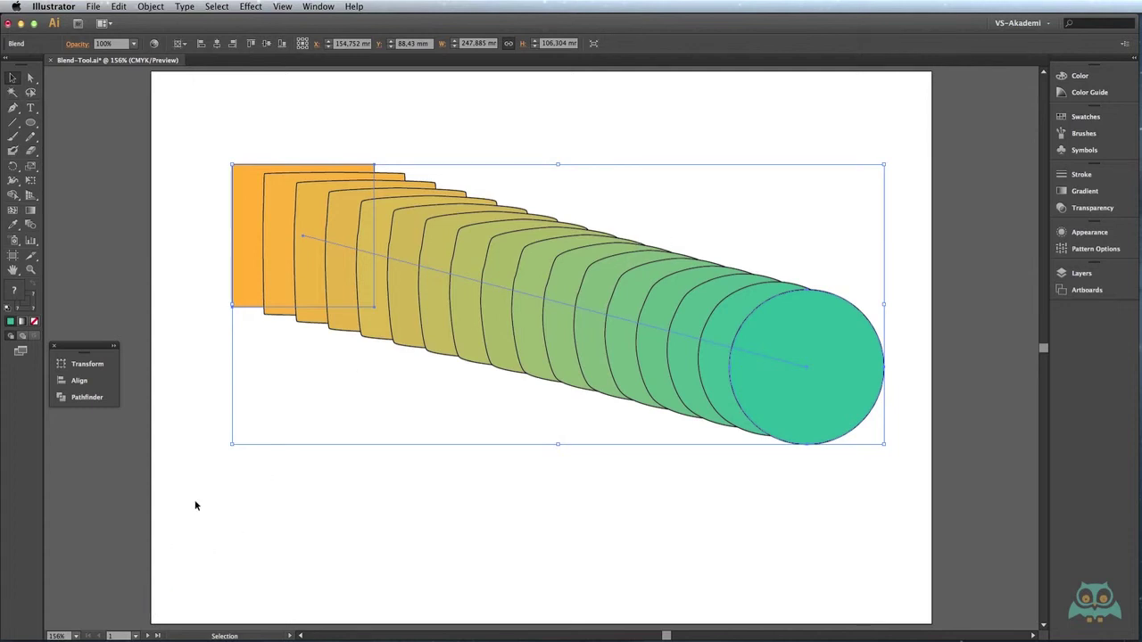
click(1087, 290)
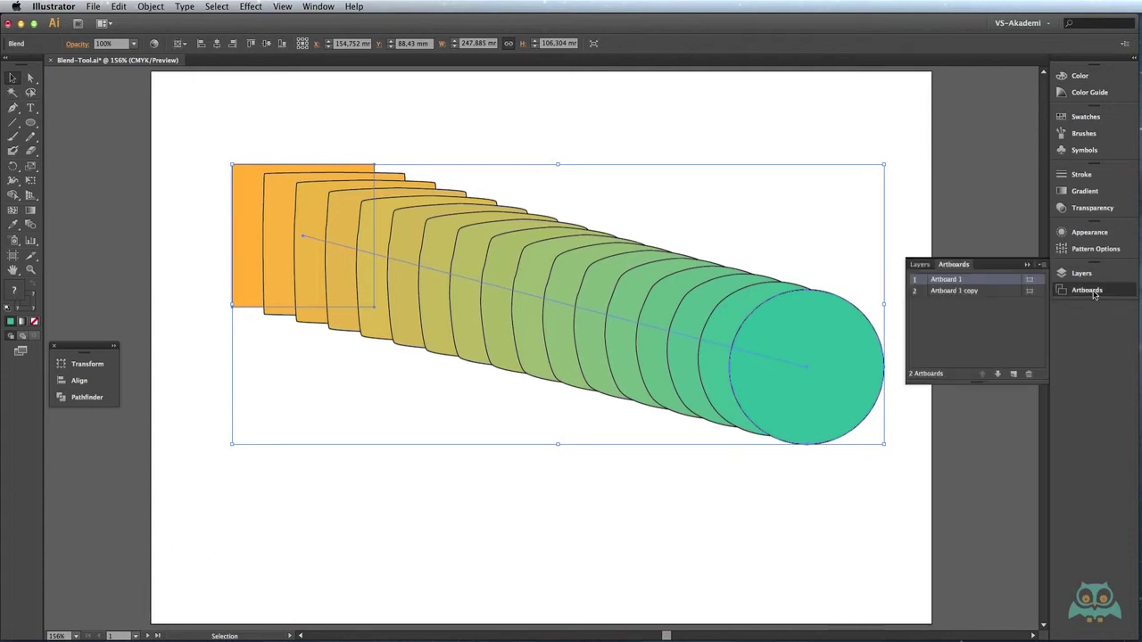
double_click(975, 292)
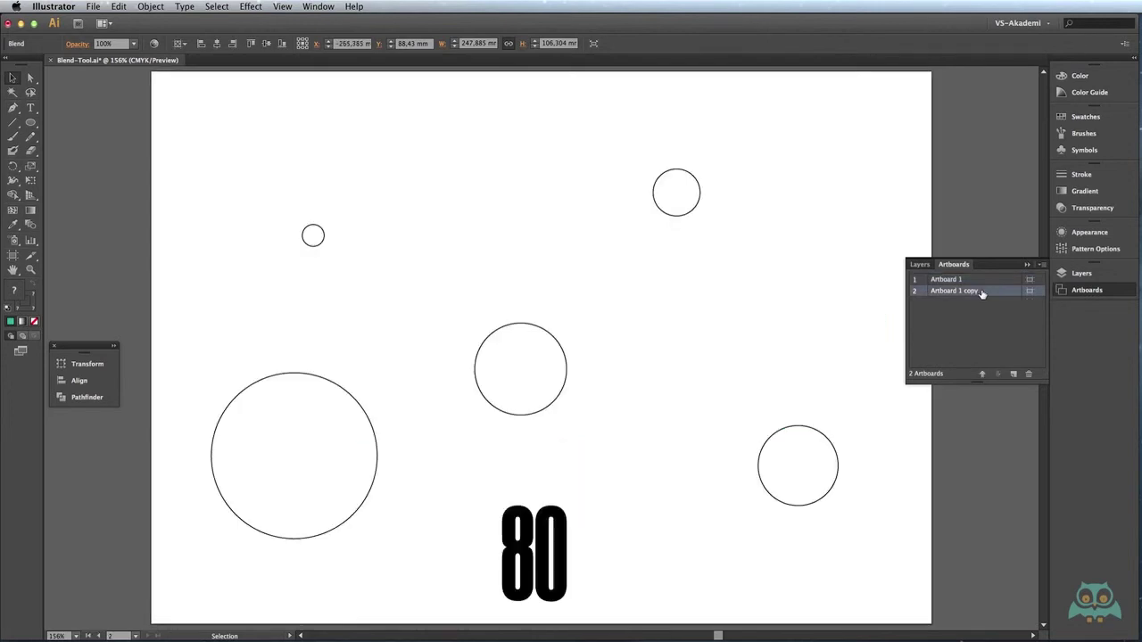
Step: Collapse the Artboards panel and select the smallest circle
click(1025, 265)
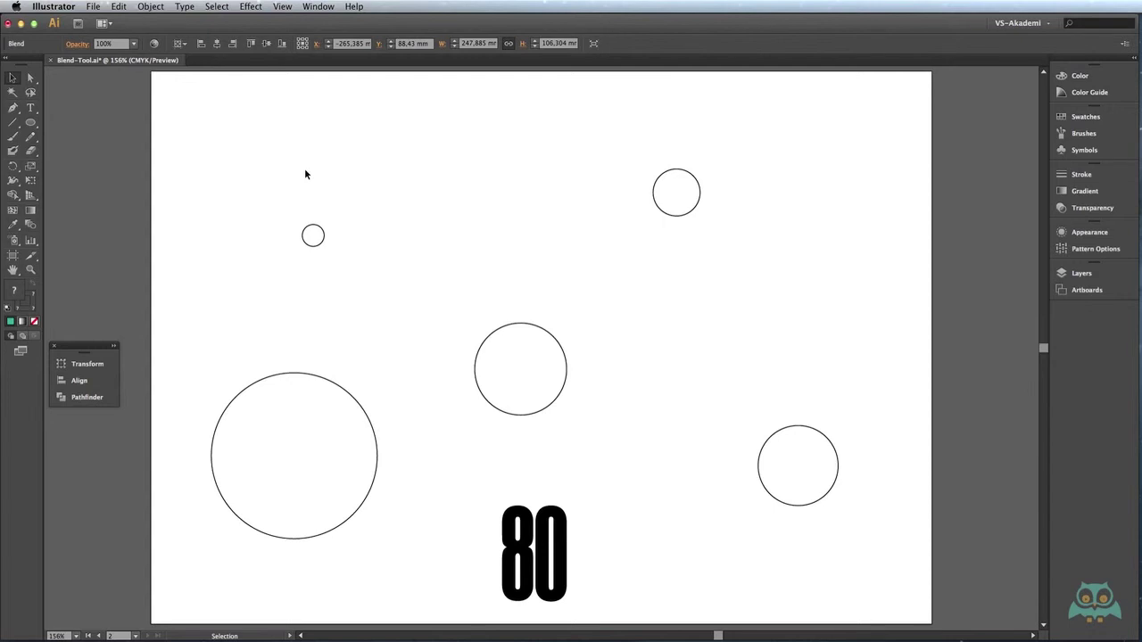
click(312, 235)
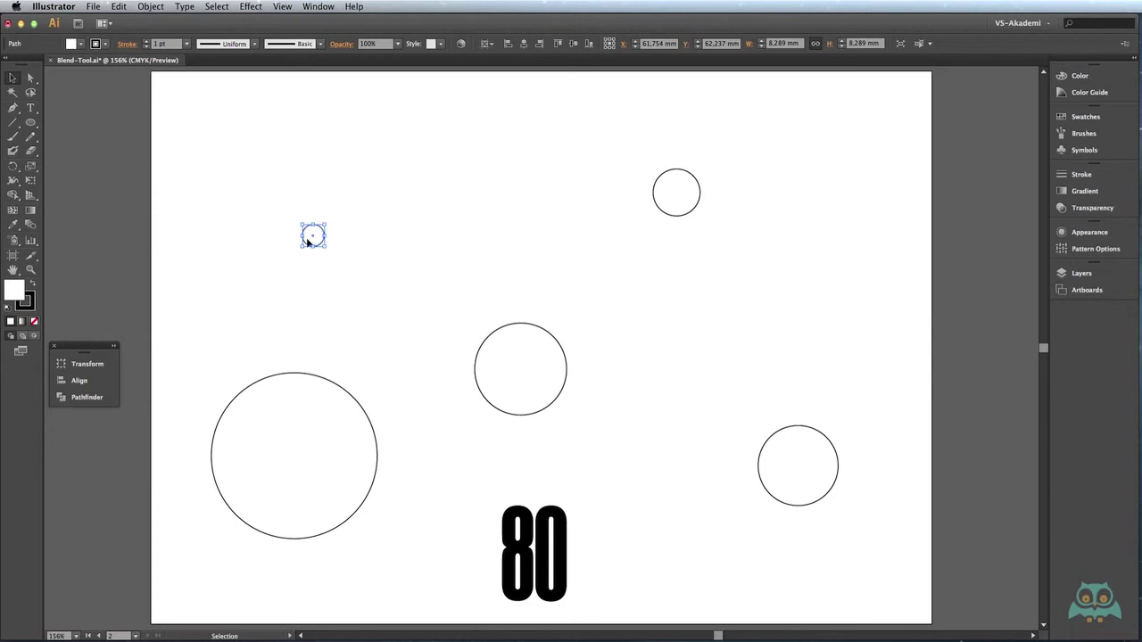
Step: Fill the smallest circle and the top-right circle with yellow
click(80, 43)
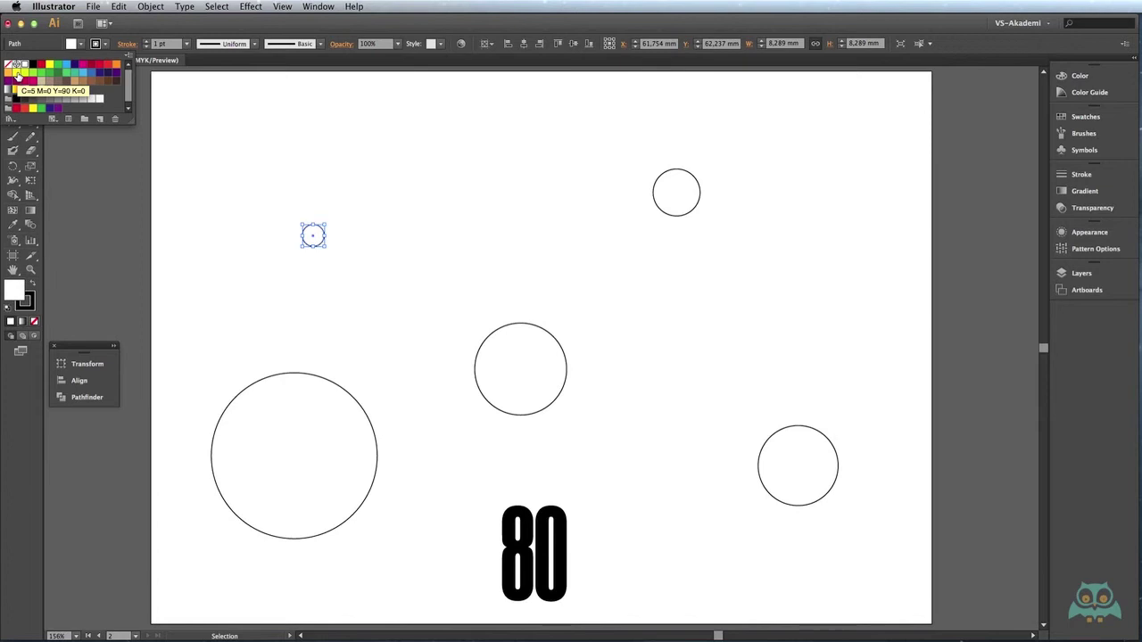
click(17, 75)
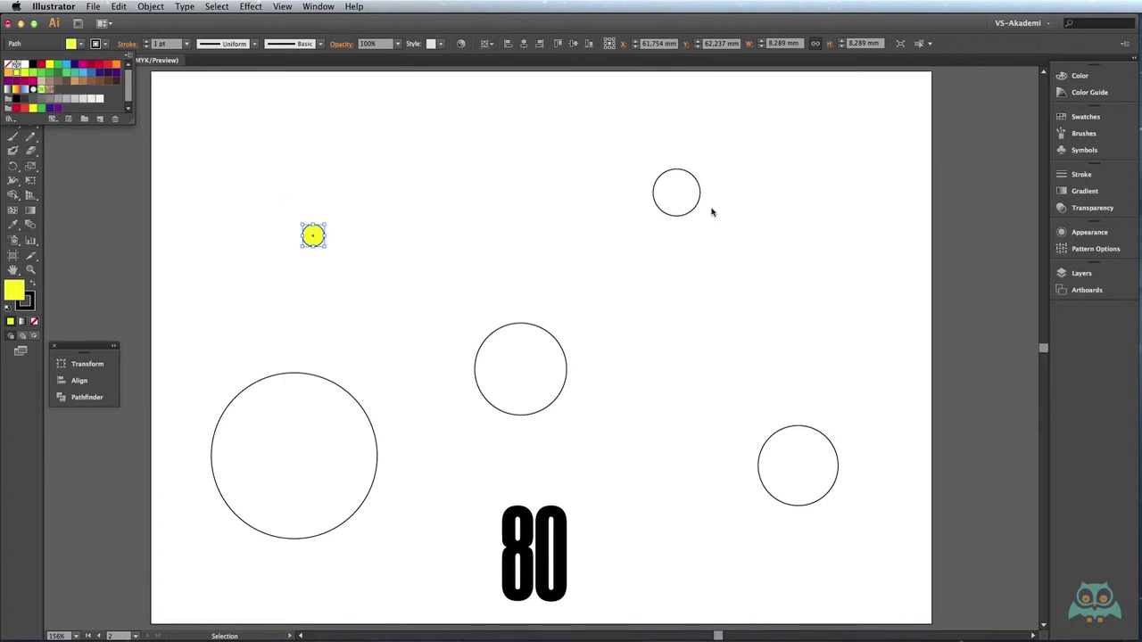
click(686, 192)
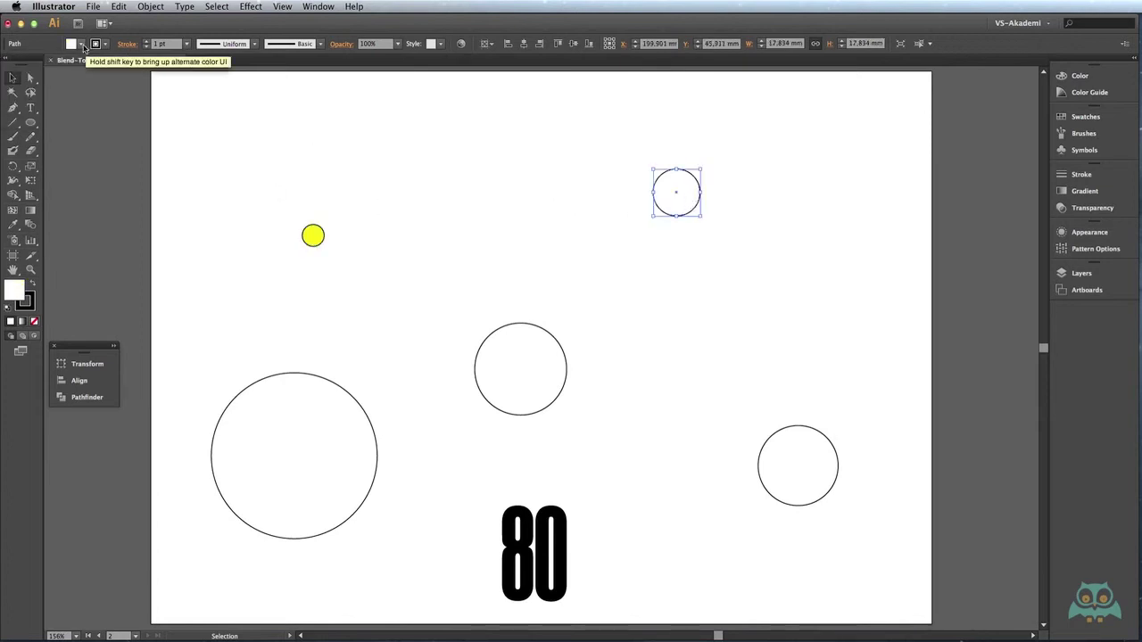
click(81, 43)
click(16, 78)
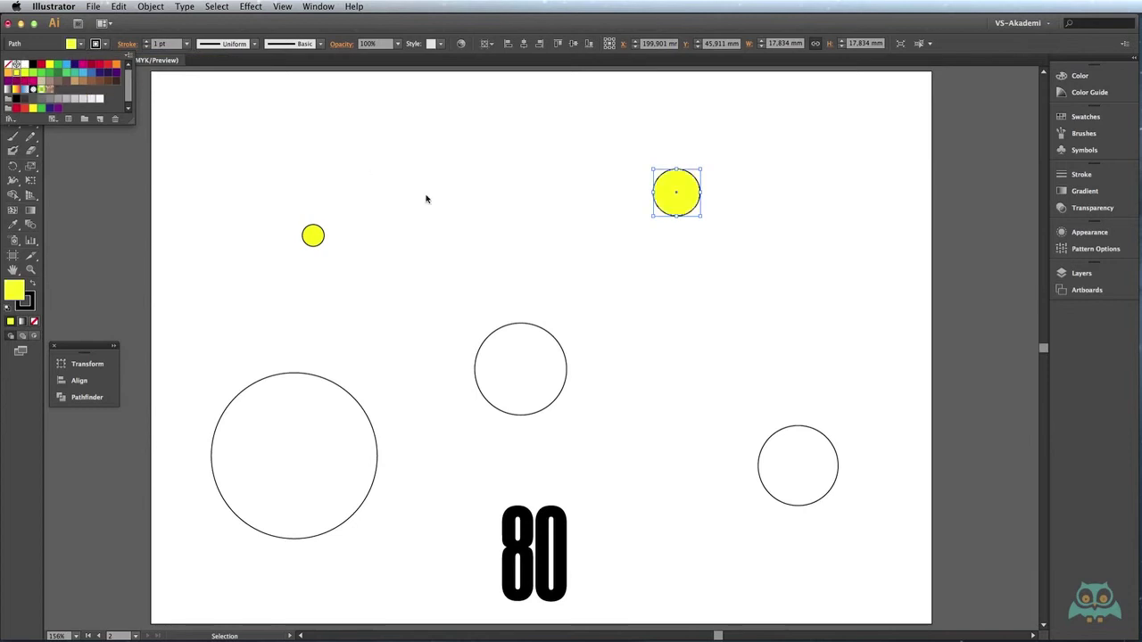
Step: Fill the lower-right circle and the middle circle with orange
click(765, 459)
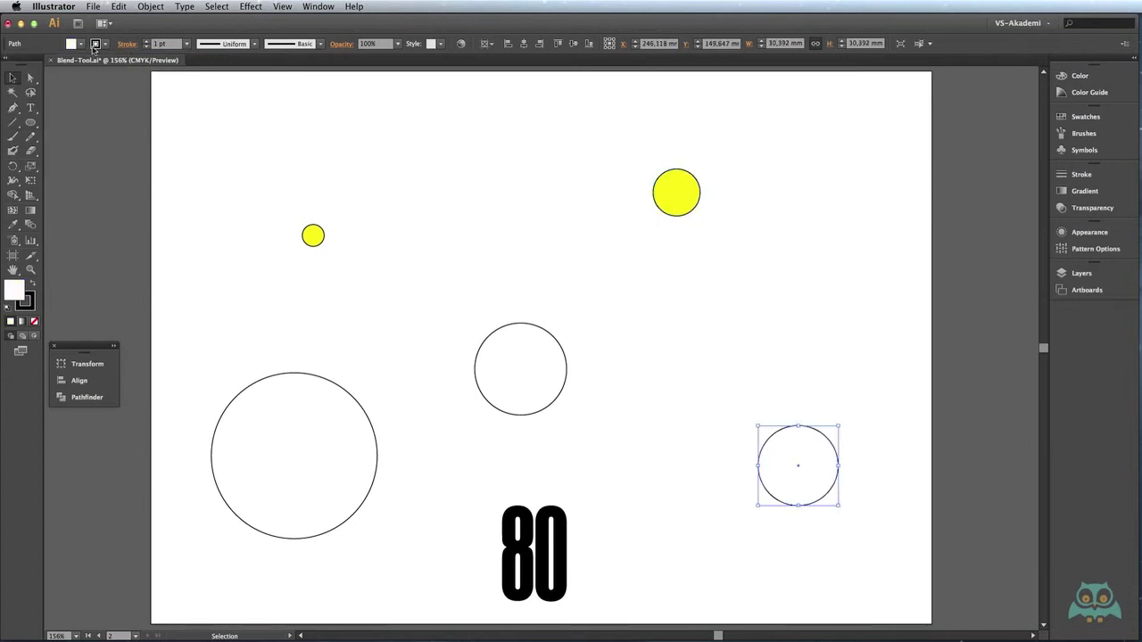
click(82, 45)
click(7, 76)
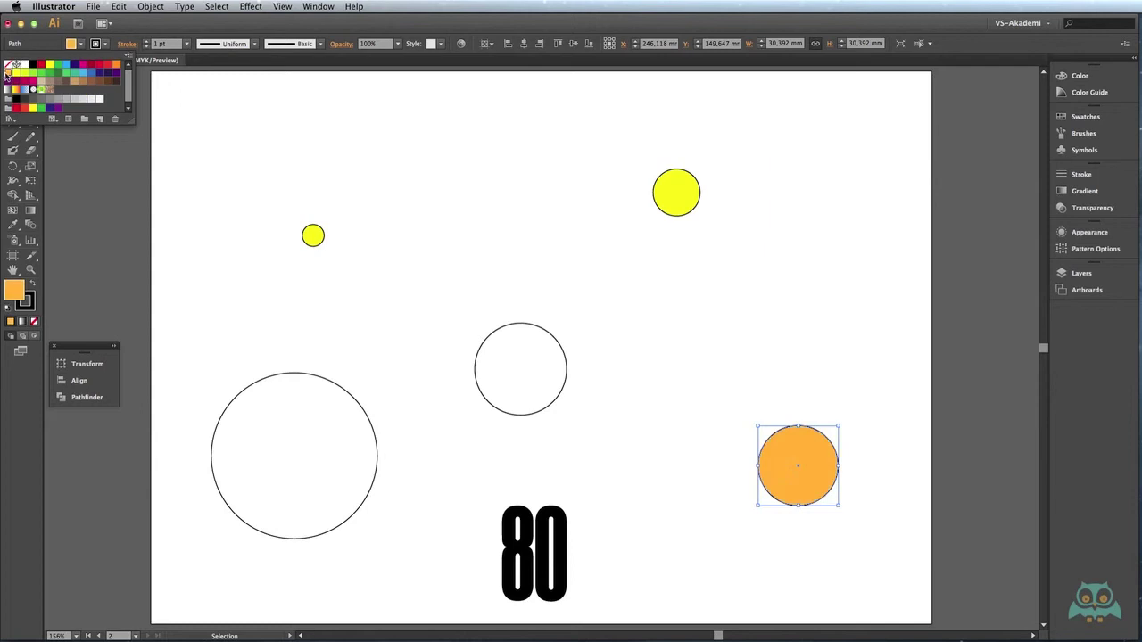
click(494, 356)
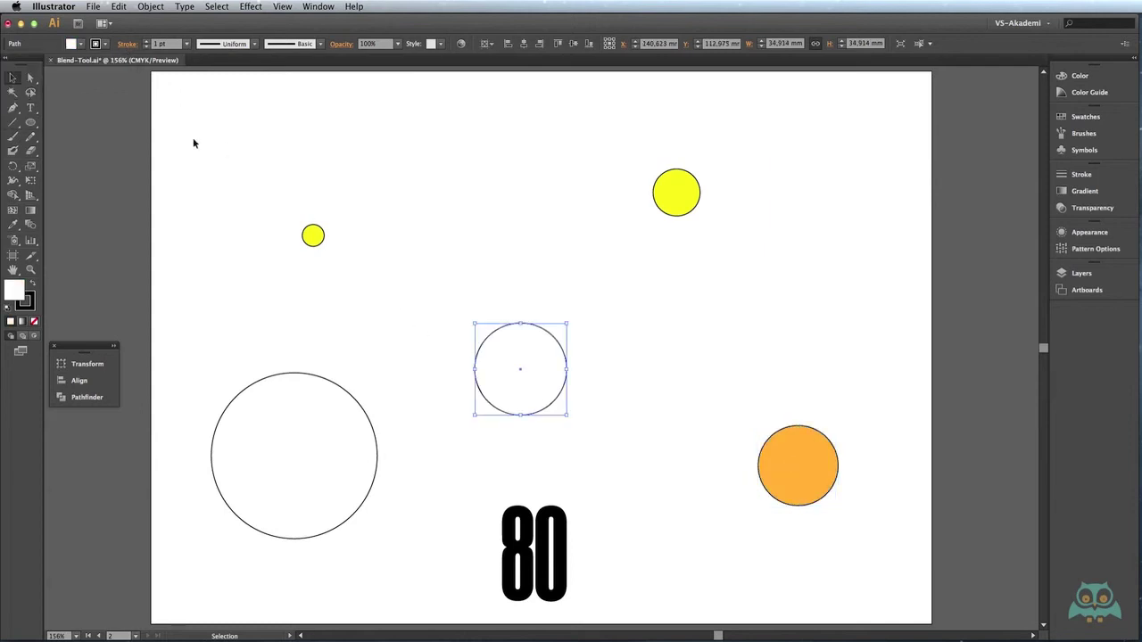
click(82, 44)
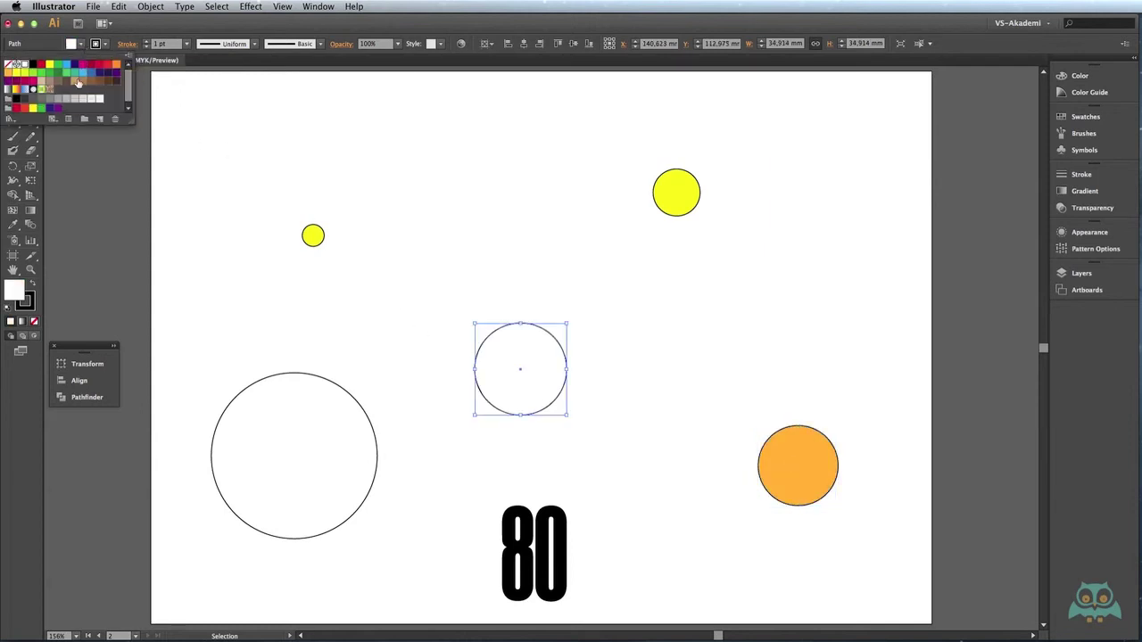
click(12, 77)
Step: Select the large lower-left circle and give it an orange fill
click(285, 420)
click(280, 382)
click(81, 49)
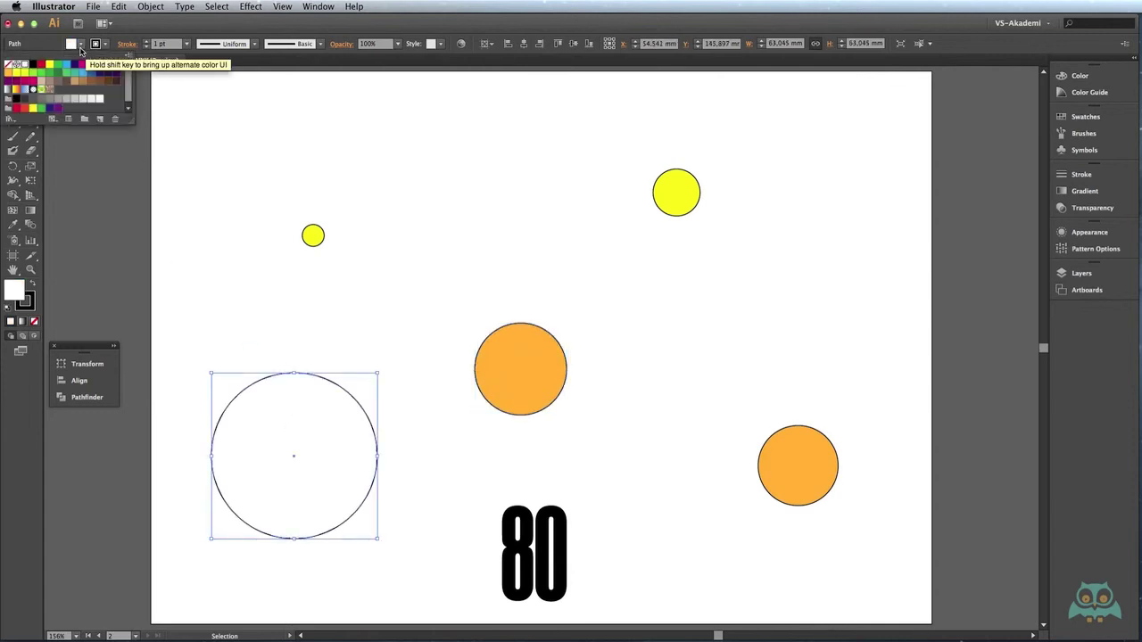
click(118, 68)
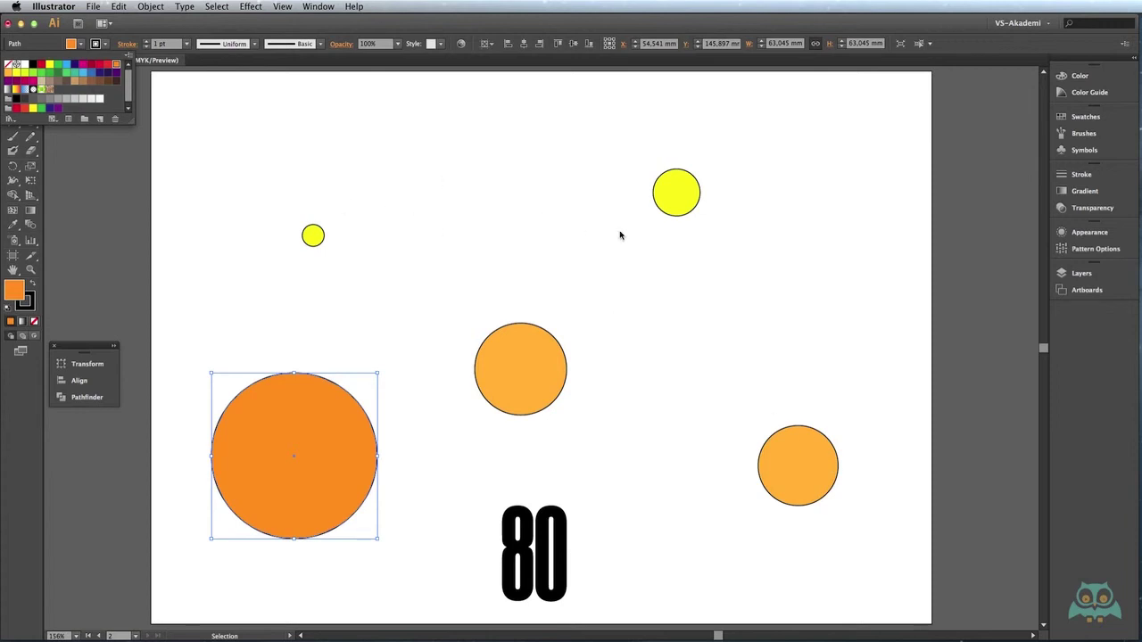
Step: Marquee-select all five circles, set their stroke to None, and deselect
click(276, 154)
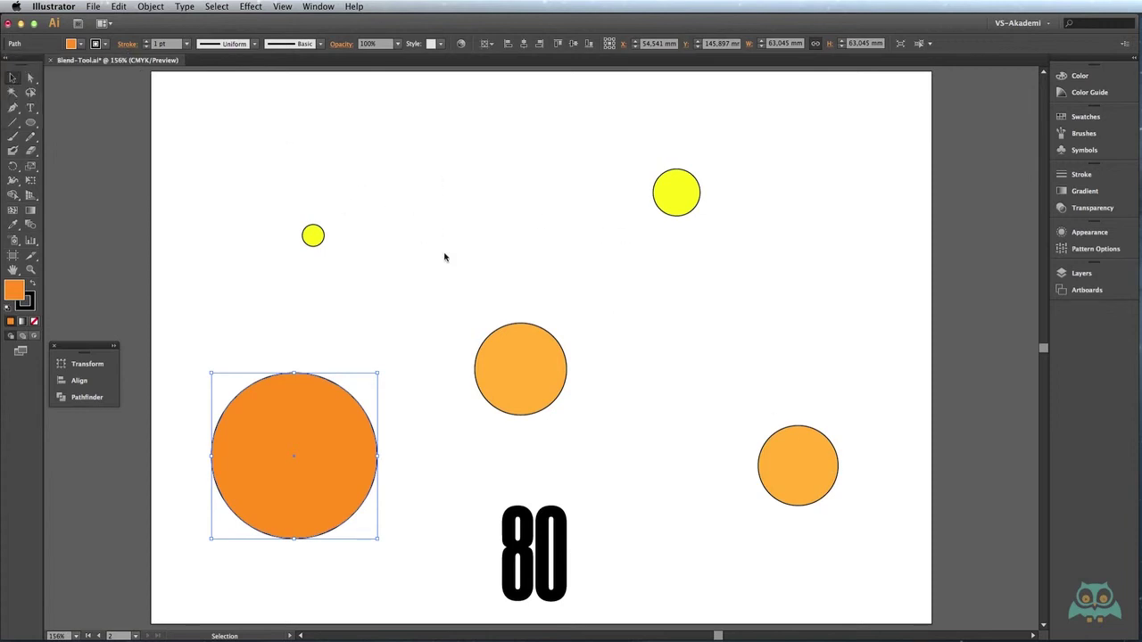
drag(280, 169, 779, 446)
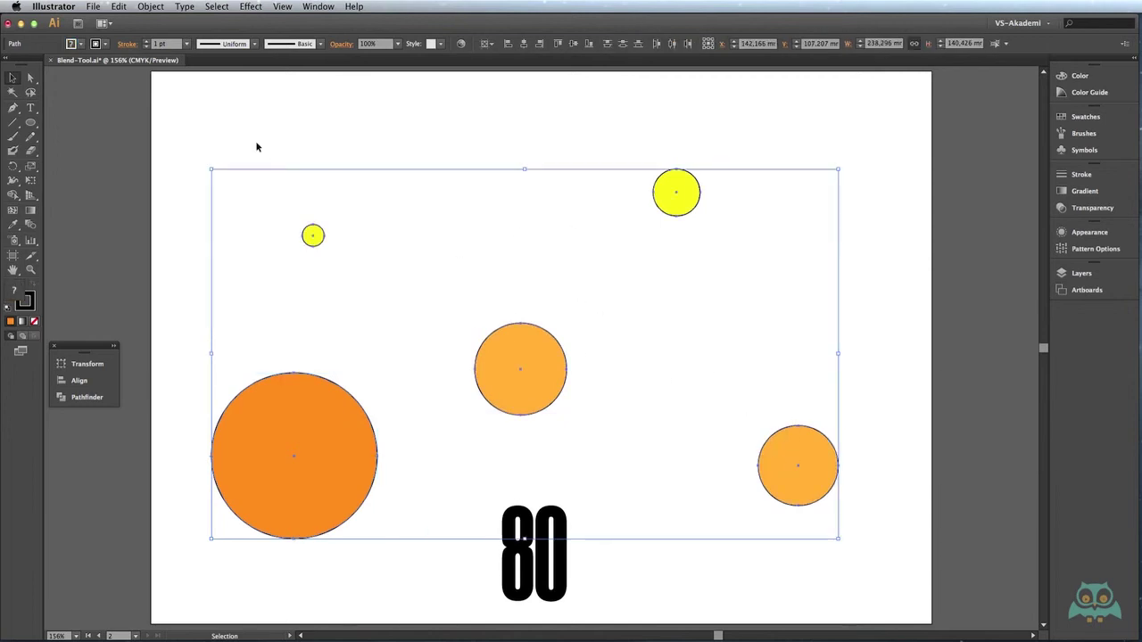
click(106, 47)
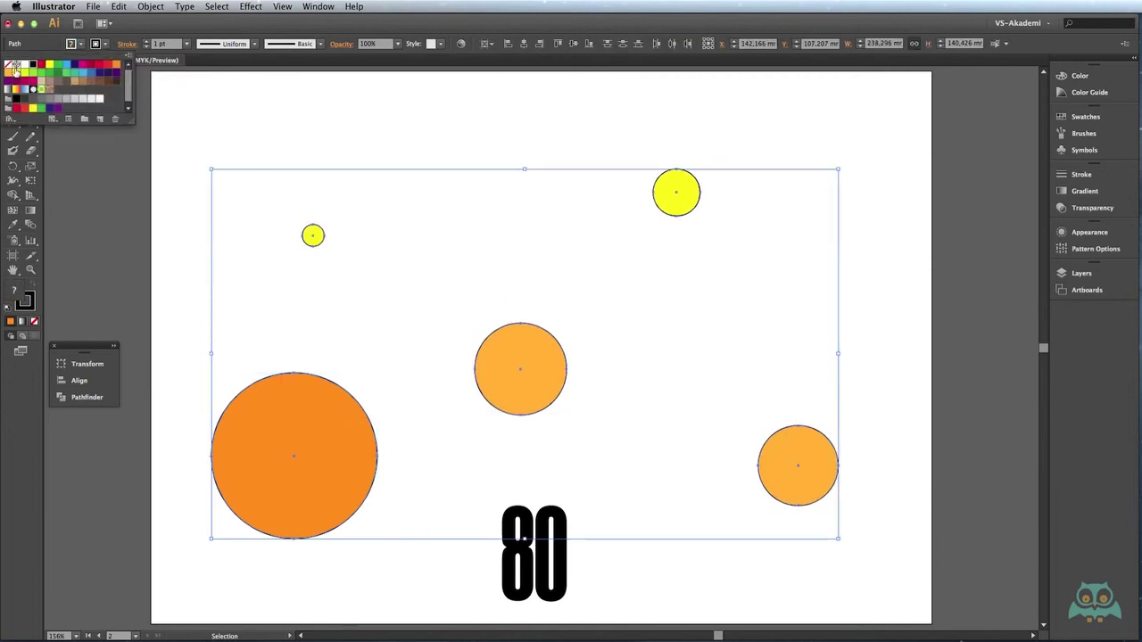
click(13, 69)
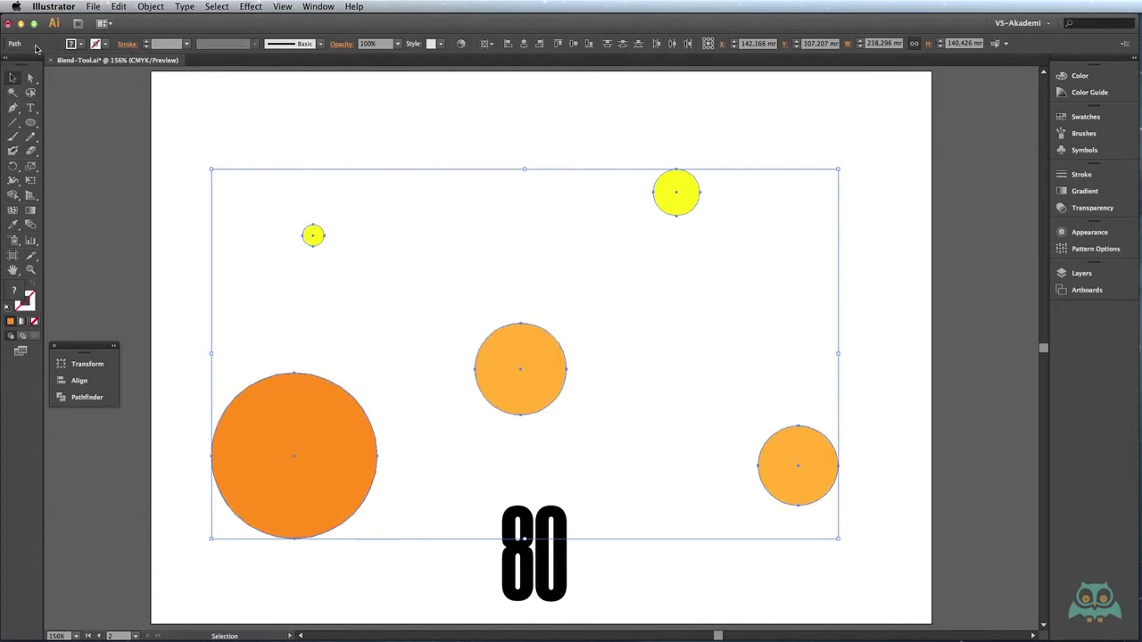
click(507, 274)
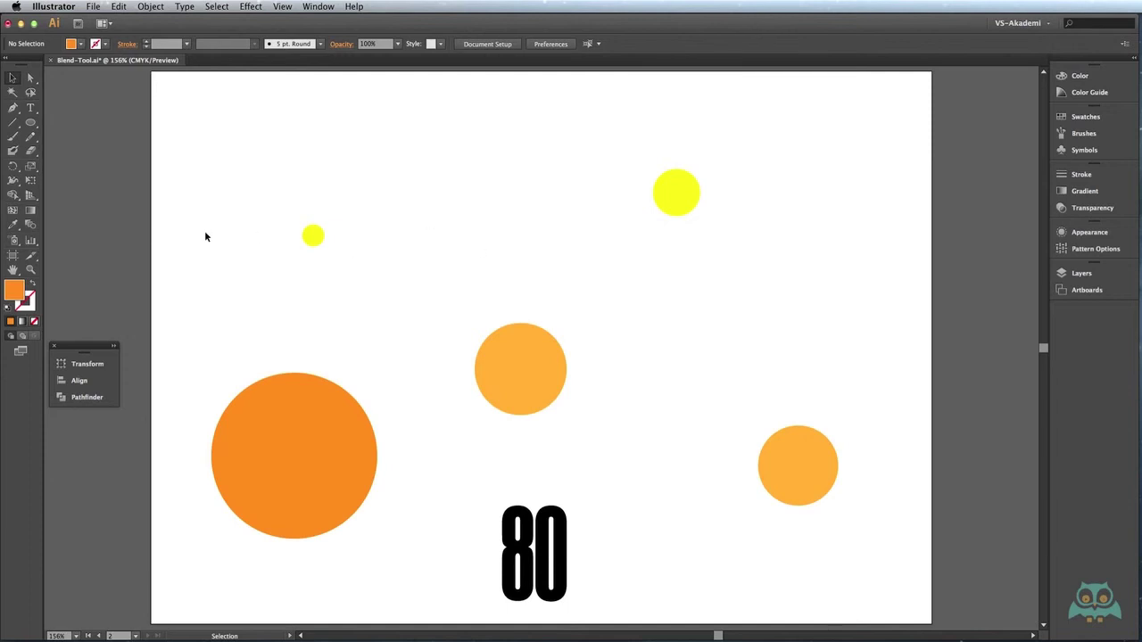
click(31, 224)
Step: Blend circles in order: small yellow, large yellow, lower-right orange, middle orange, large orange
click(313, 236)
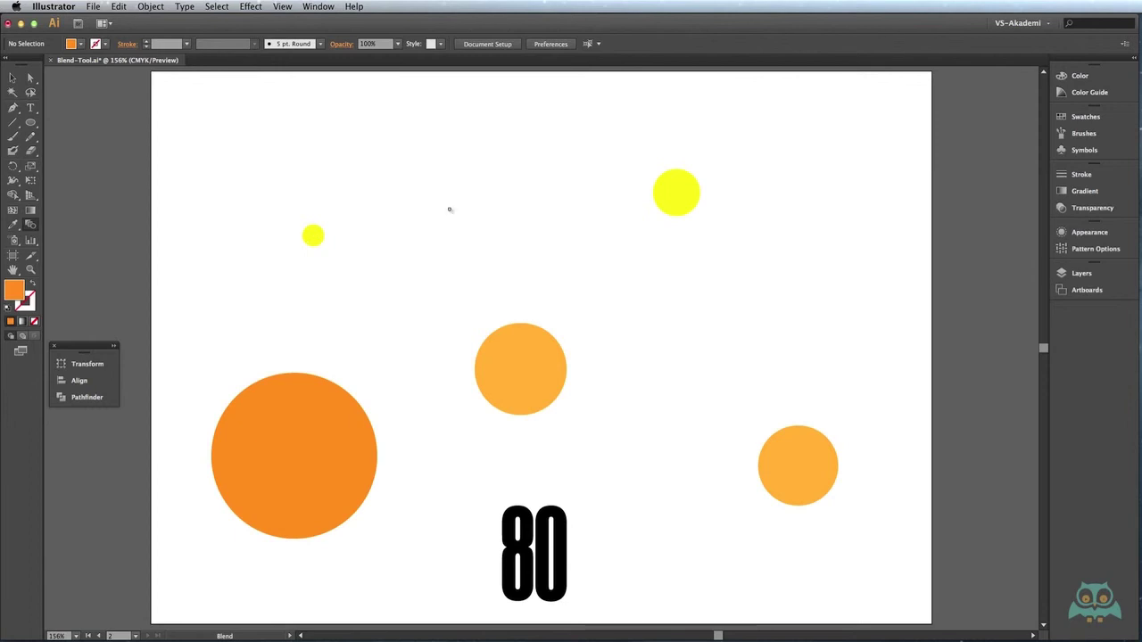
click(682, 192)
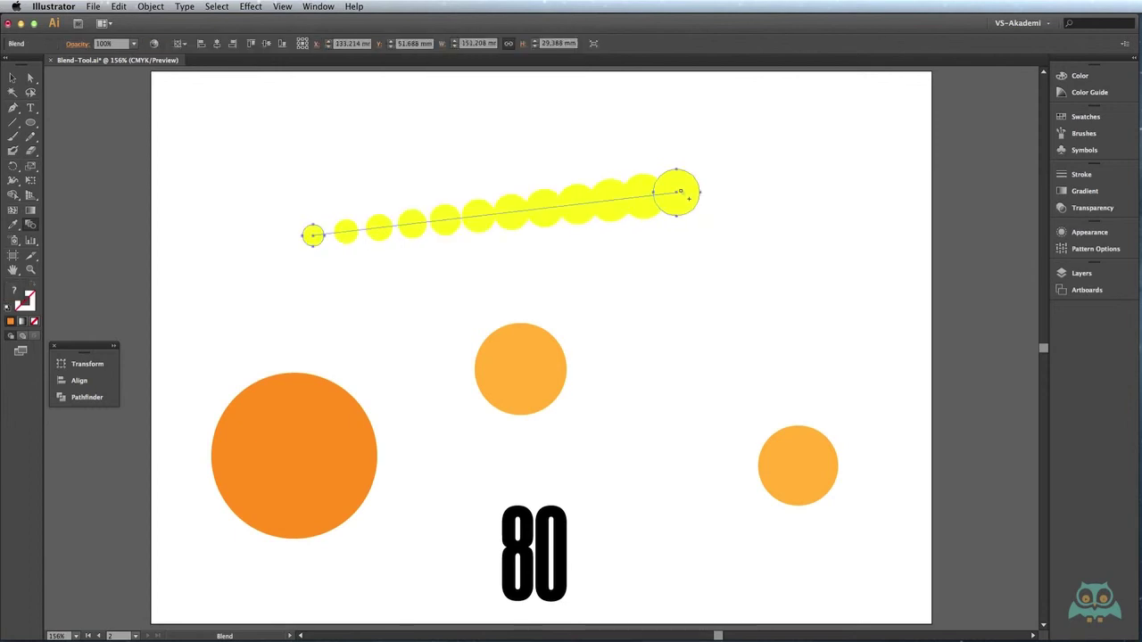
click(807, 458)
click(523, 361)
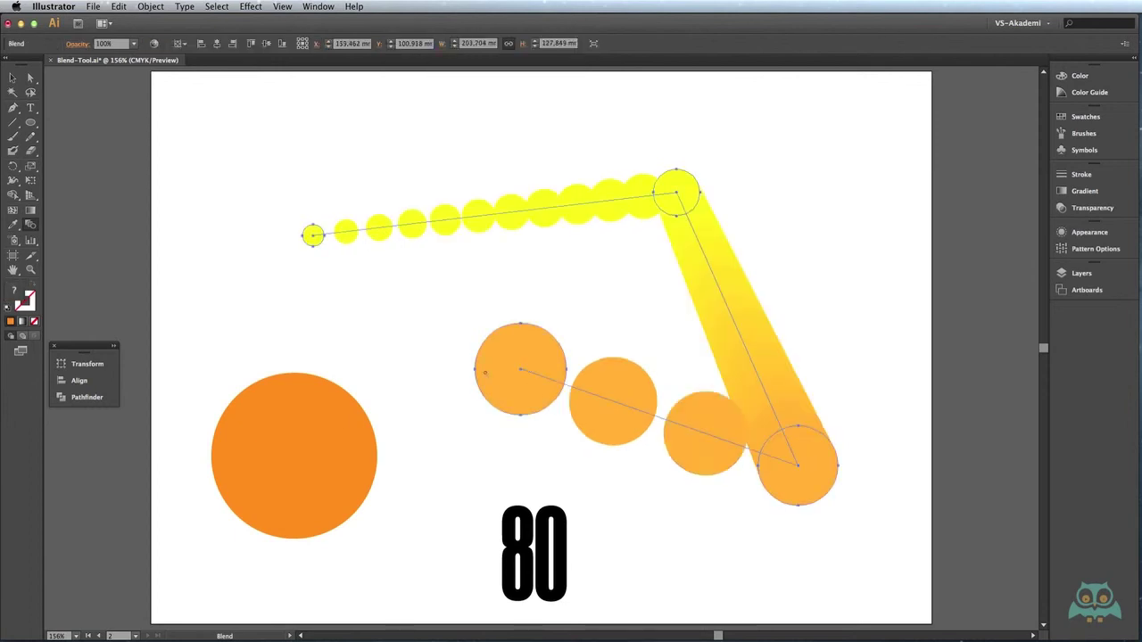
click(292, 435)
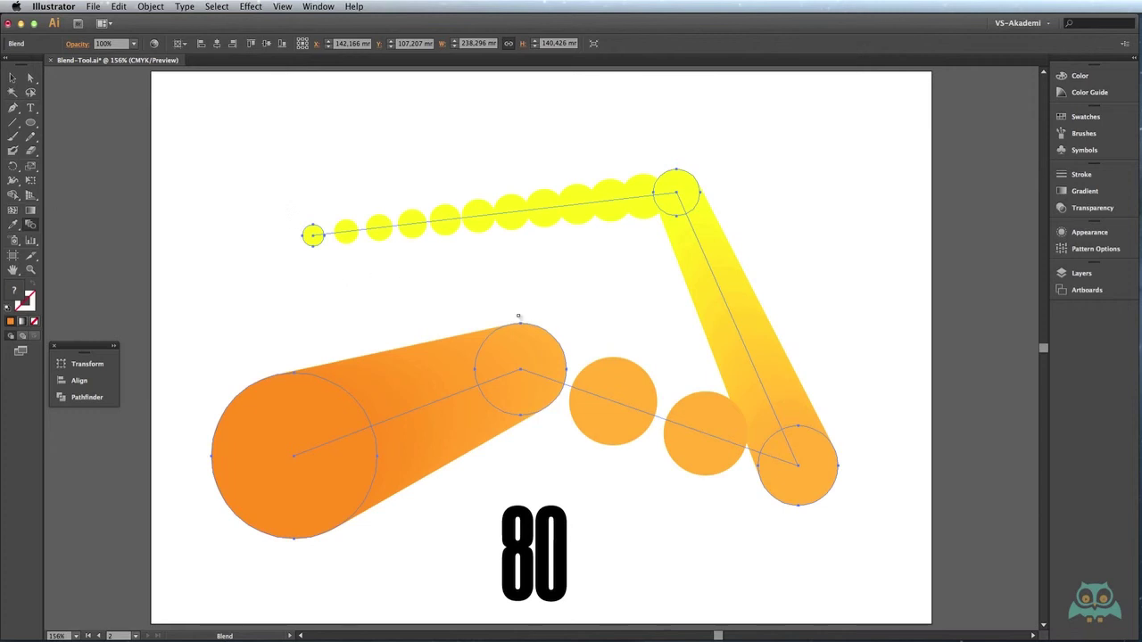
Step: With the Direct Selection Tool, deselect and select the small yellow end circle
click(30, 79)
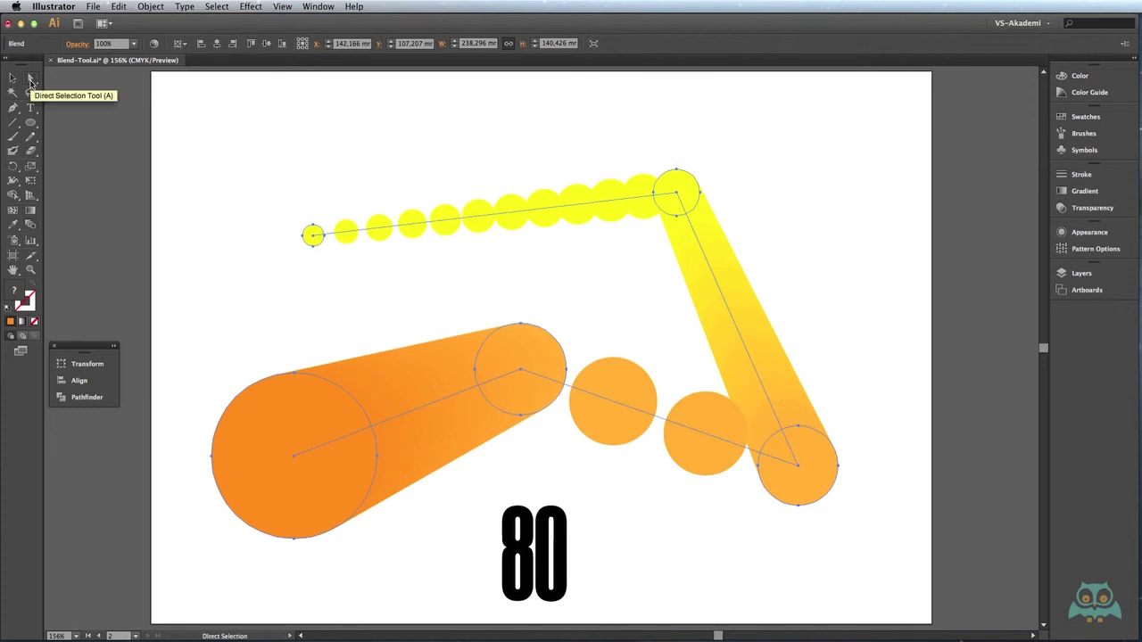
click(251, 165)
click(309, 243)
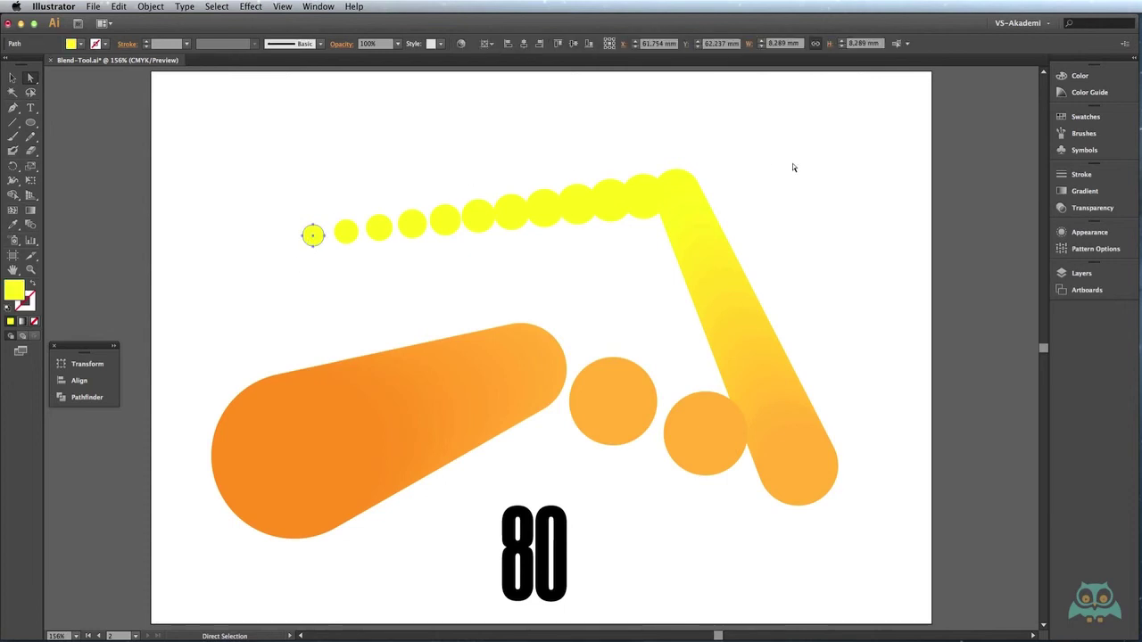
Step: In the CMYK Color panel, lower the small yellow circle's Yellow to 63
click(1066, 77)
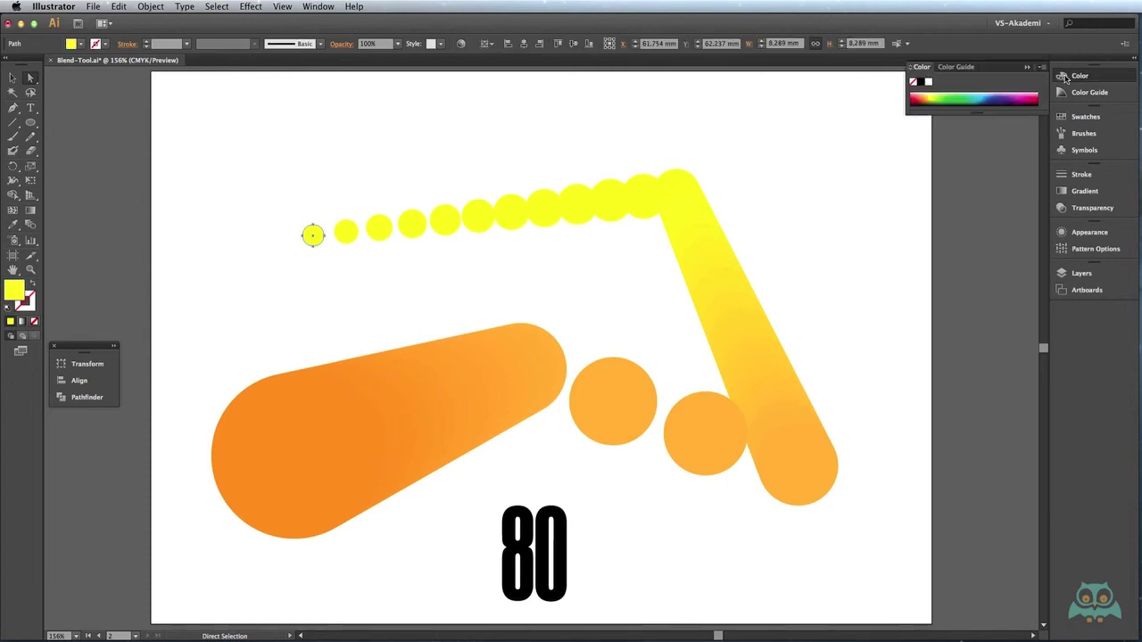
click(911, 68)
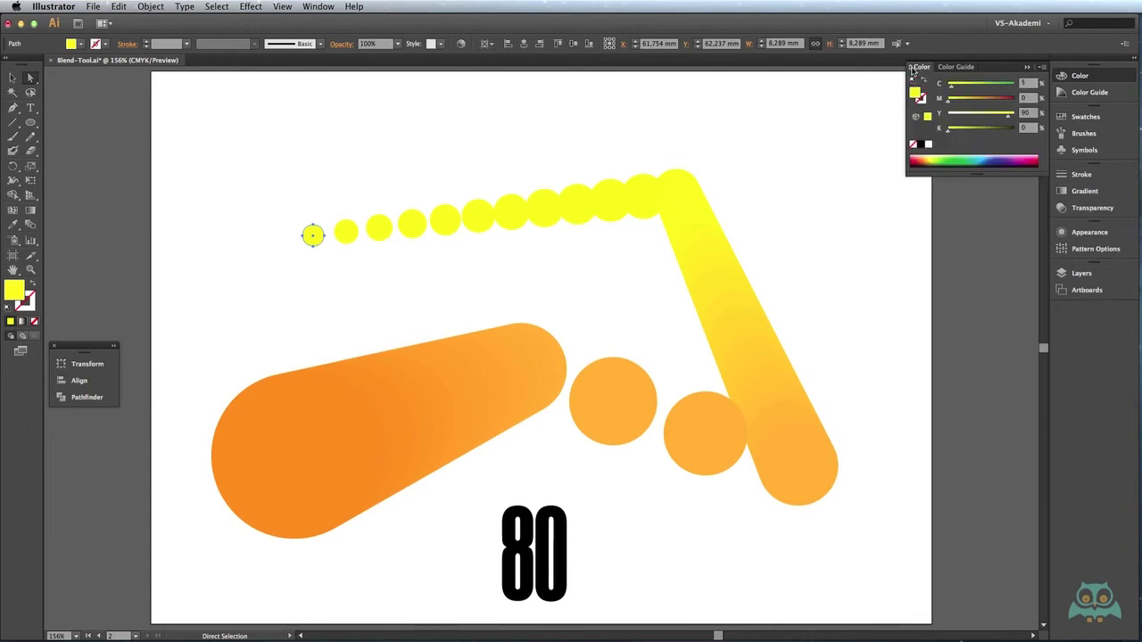
drag(1008, 118, 997, 120)
drag(997, 120, 988, 119)
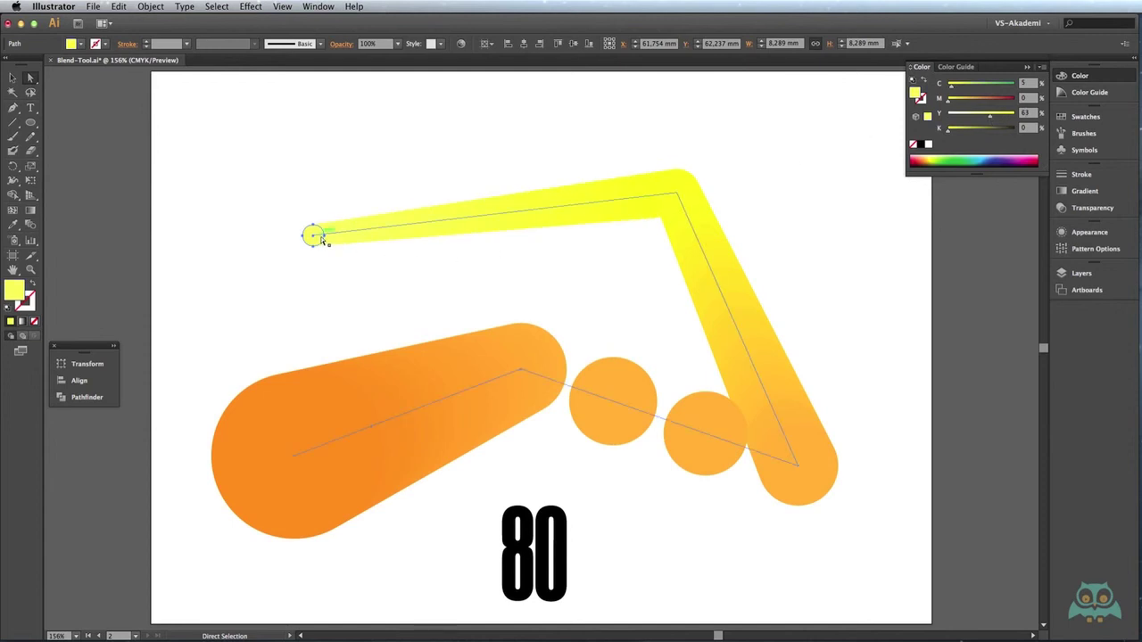
shift+click(661, 206)
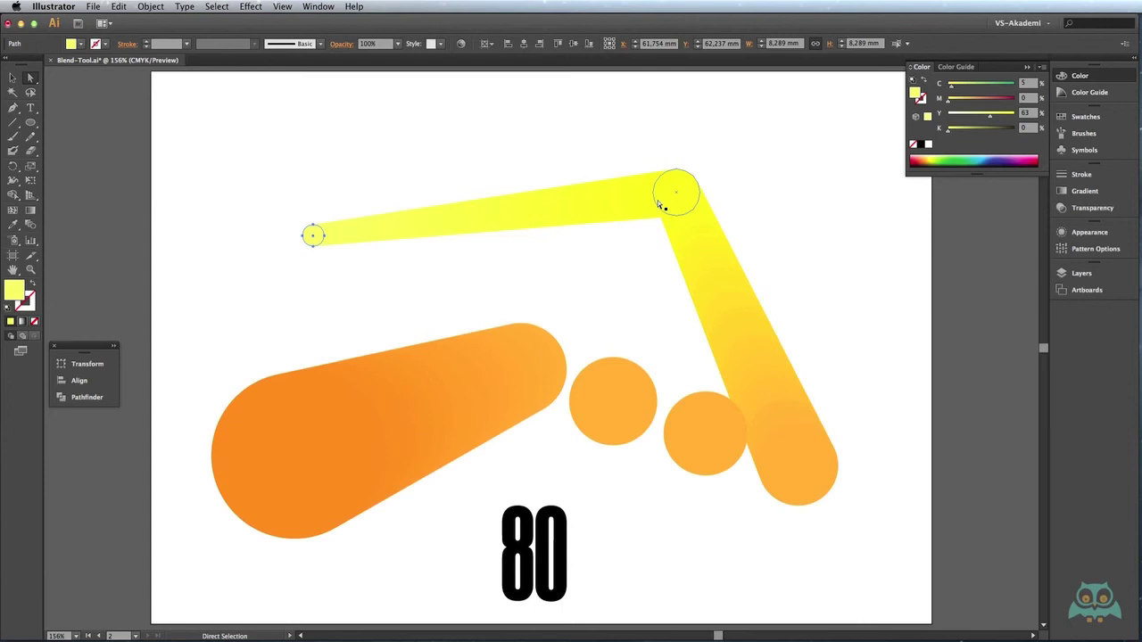
Step: Lower the lower-right orange circle's Magenta to 25 and Yellow to 73
click(809, 454)
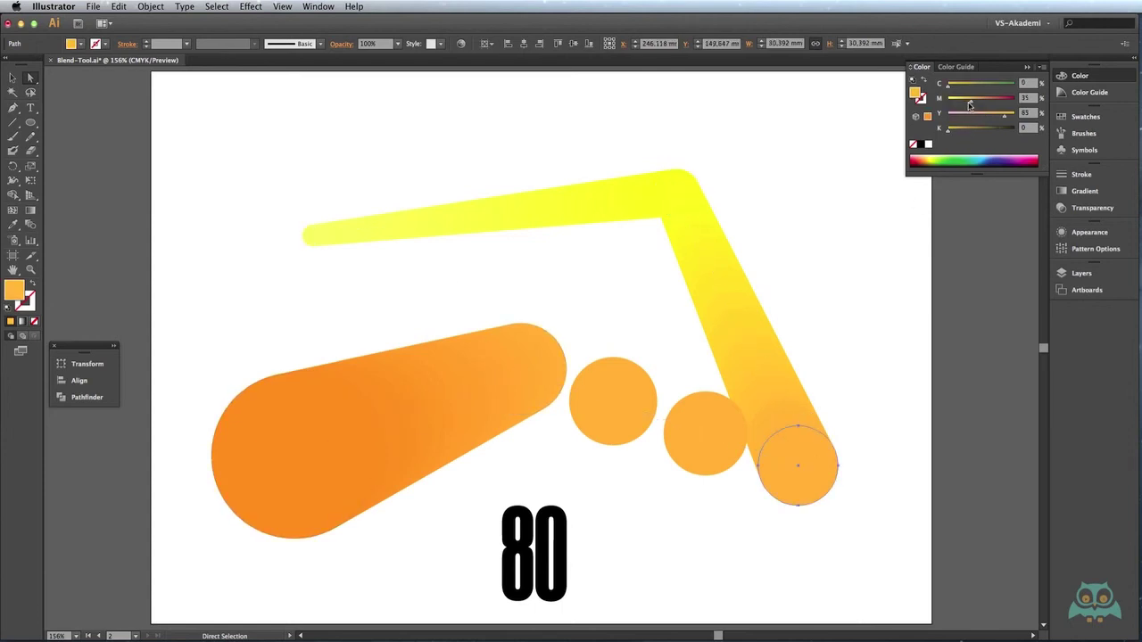
drag(971, 105, 964, 104)
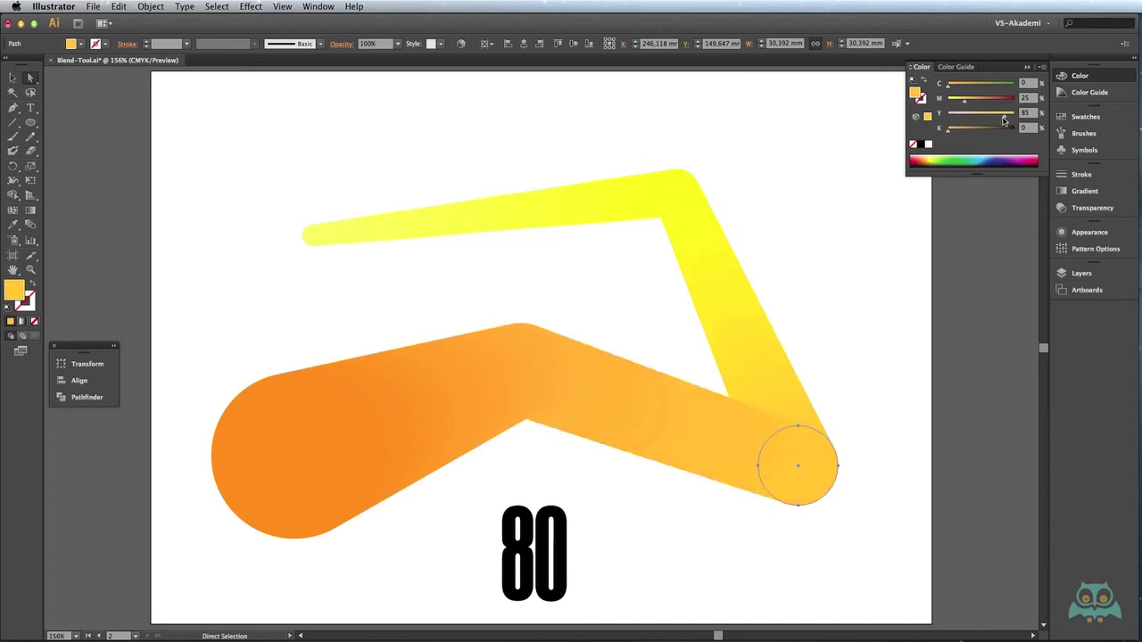
drag(1003, 120, 996, 119)
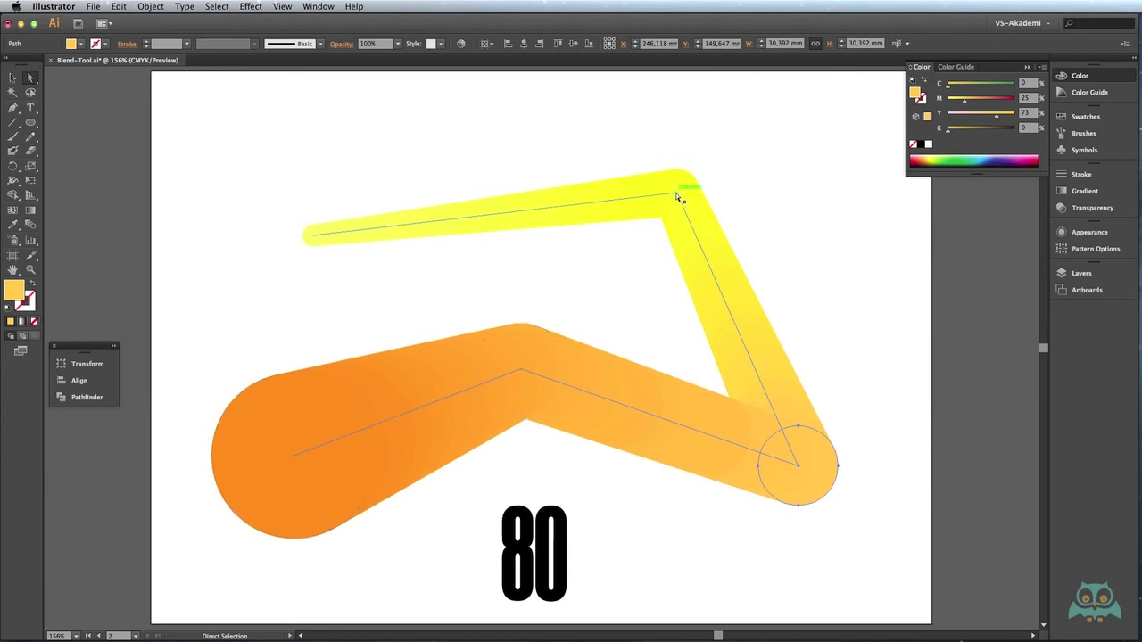
Step: Smooth the ribbon's top, lower-right and middle corner anchors into curves with Convert Anchor Point
click(18, 108)
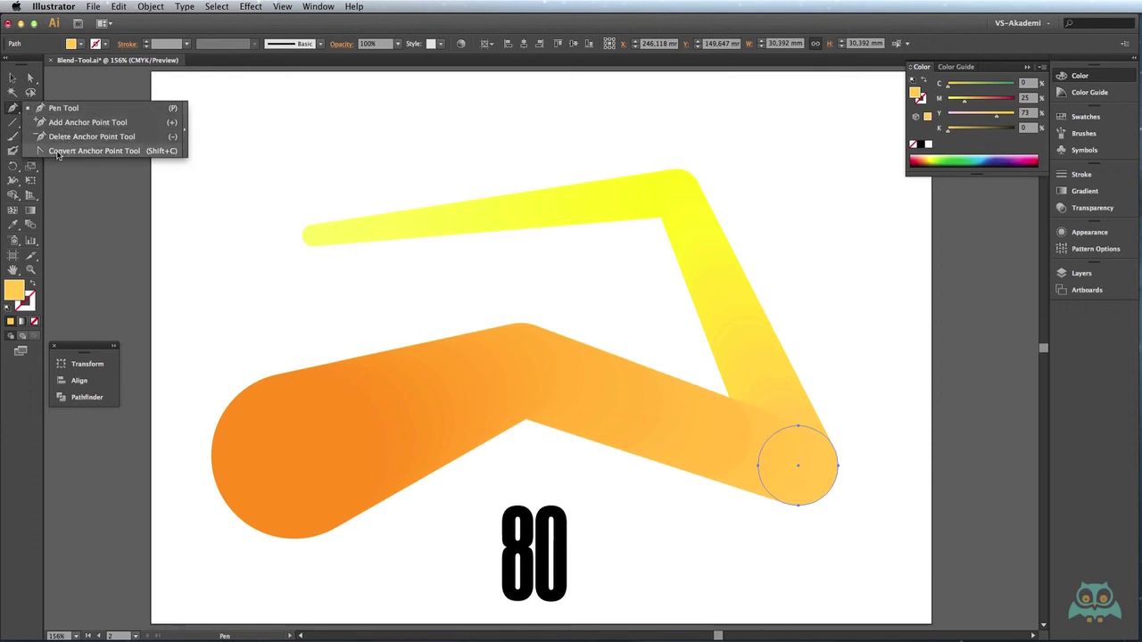
click(132, 152)
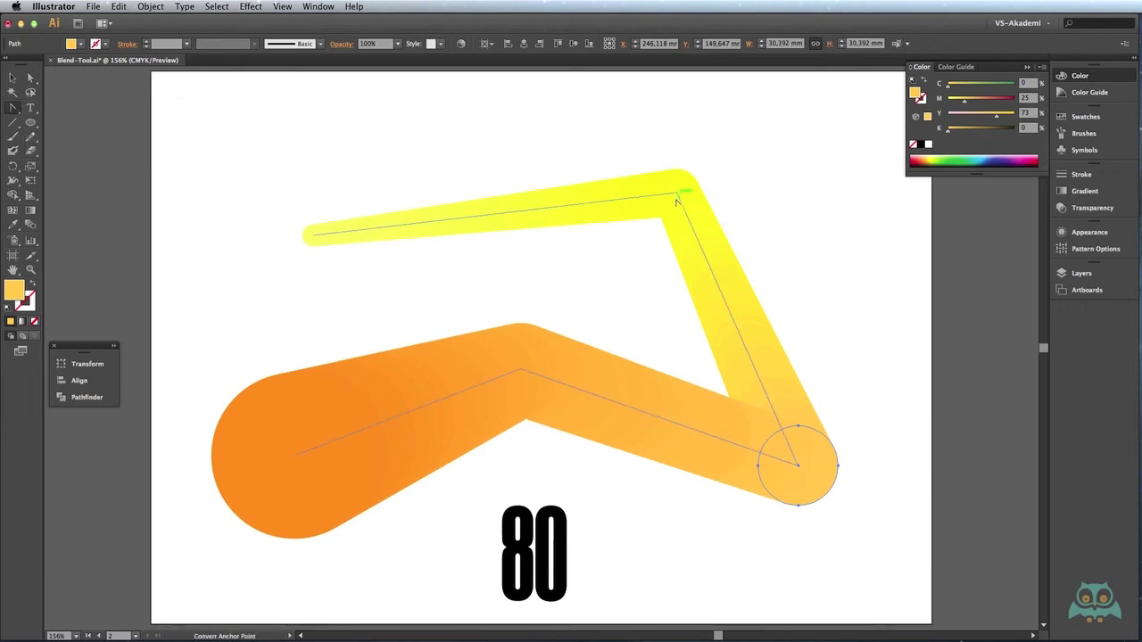
drag(677, 190, 546, 134)
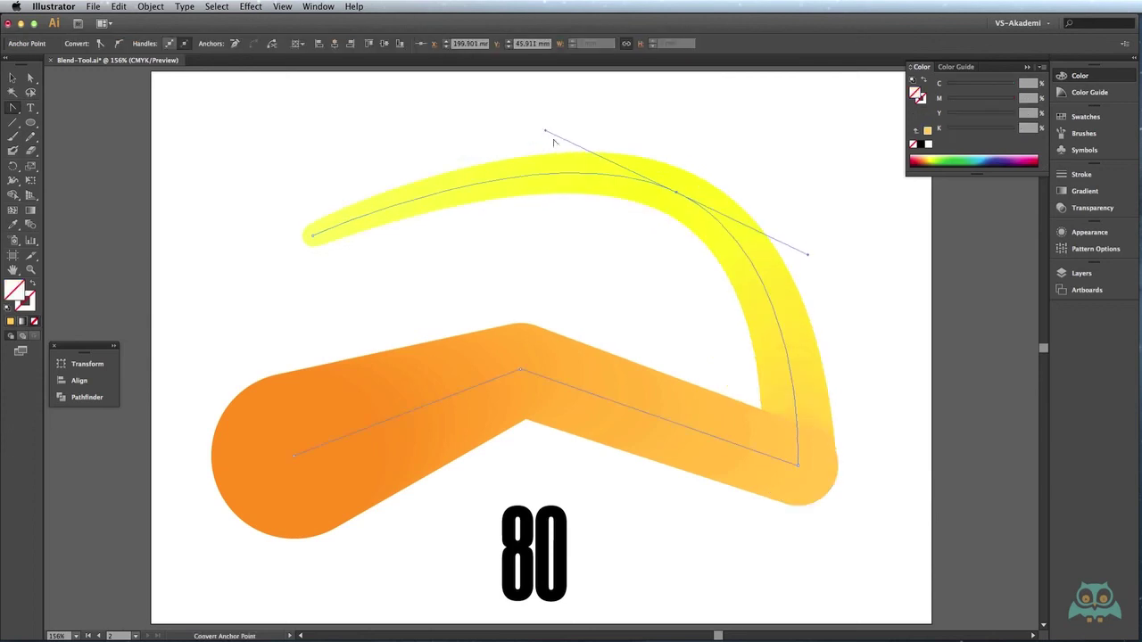
drag(796, 464, 916, 400)
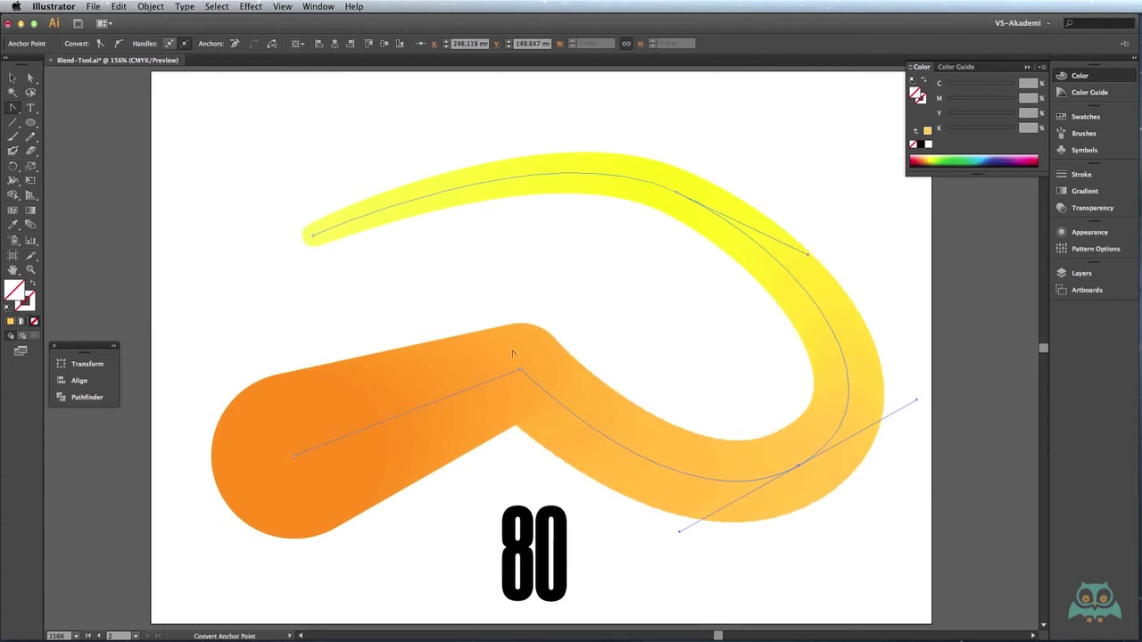
drag(520, 368, 664, 393)
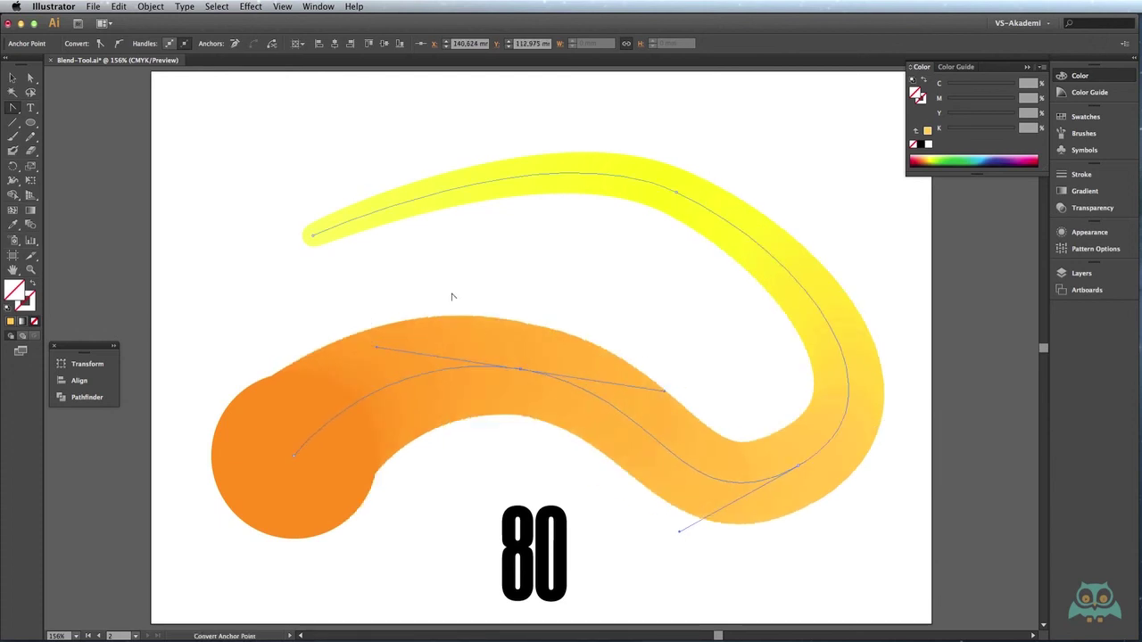
Step: Move the number 80 into the ribbon's large orange end circle
click(12, 78)
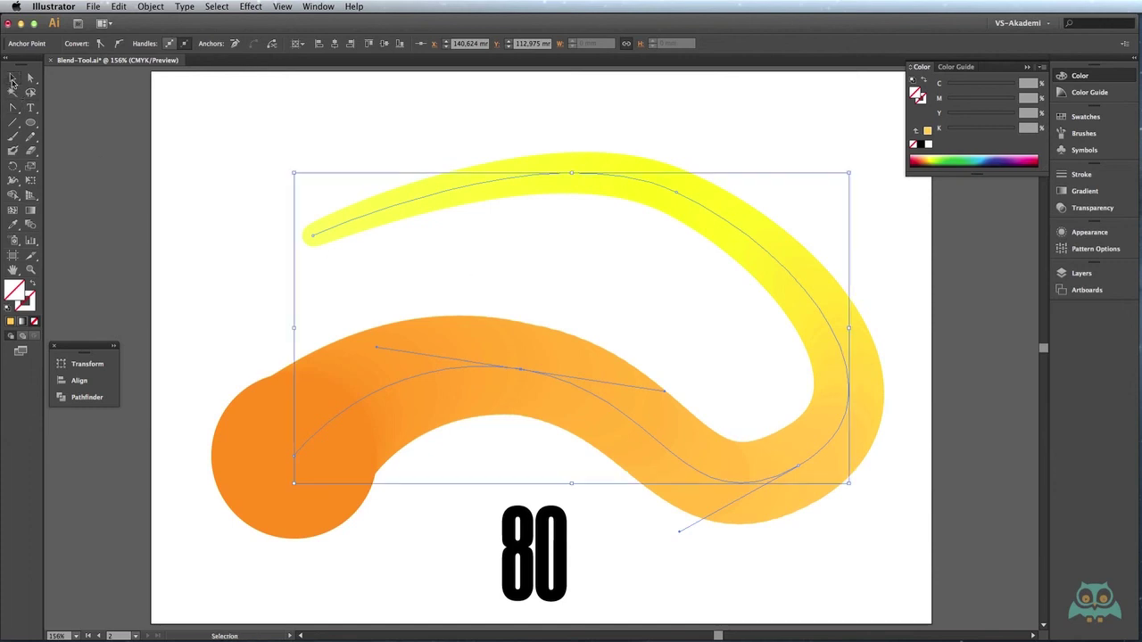
click(505, 540)
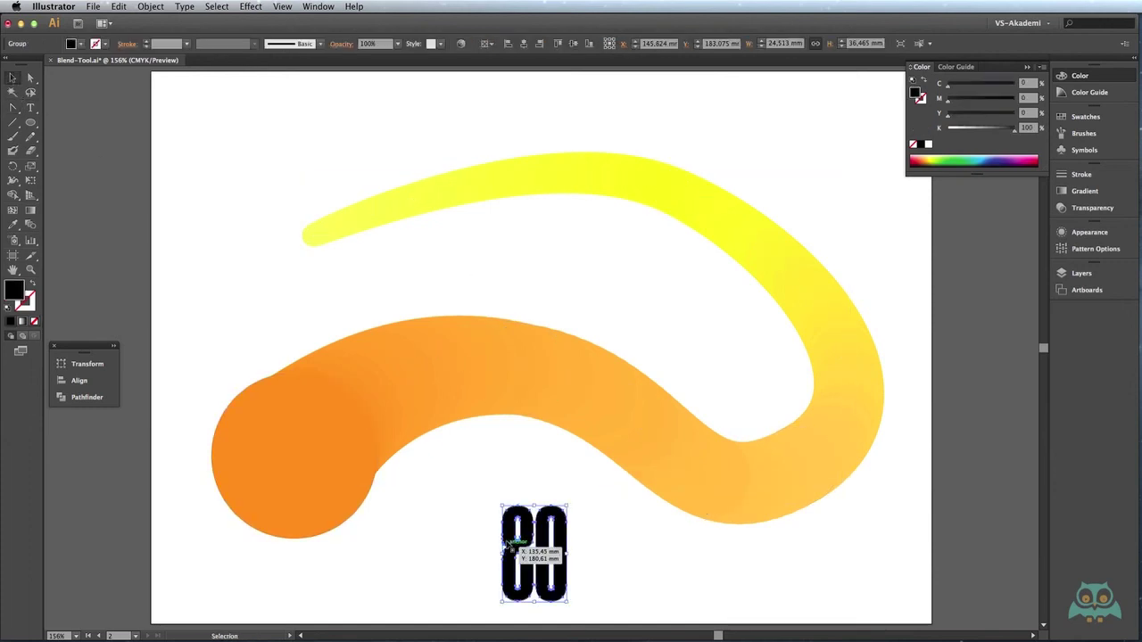
drag(506, 540, 266, 453)
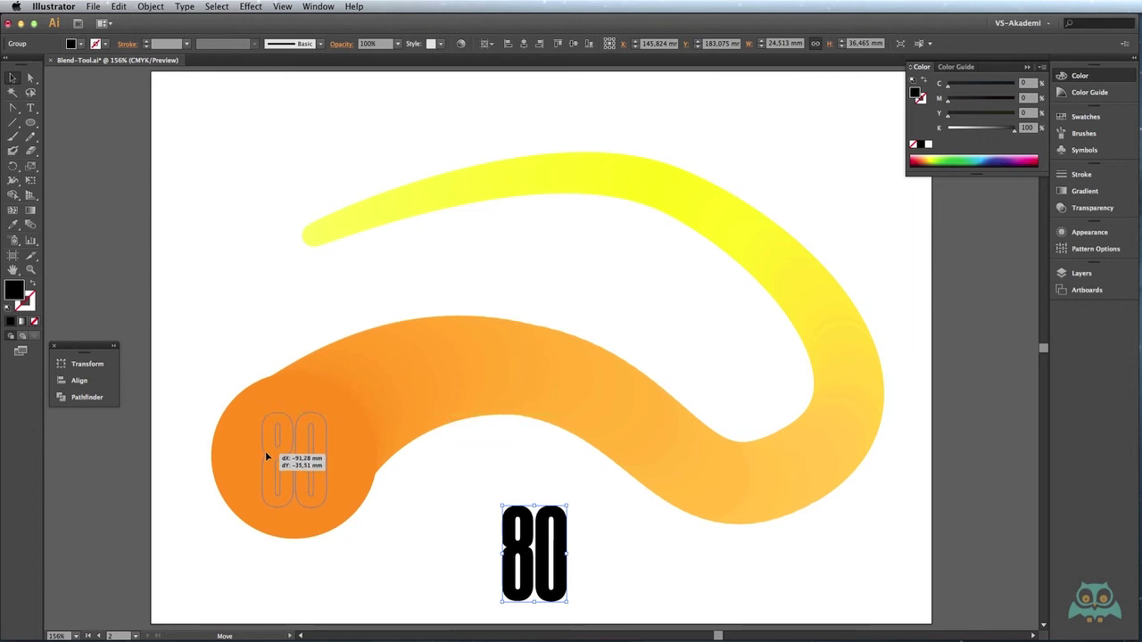
drag(266, 452, 264, 452)
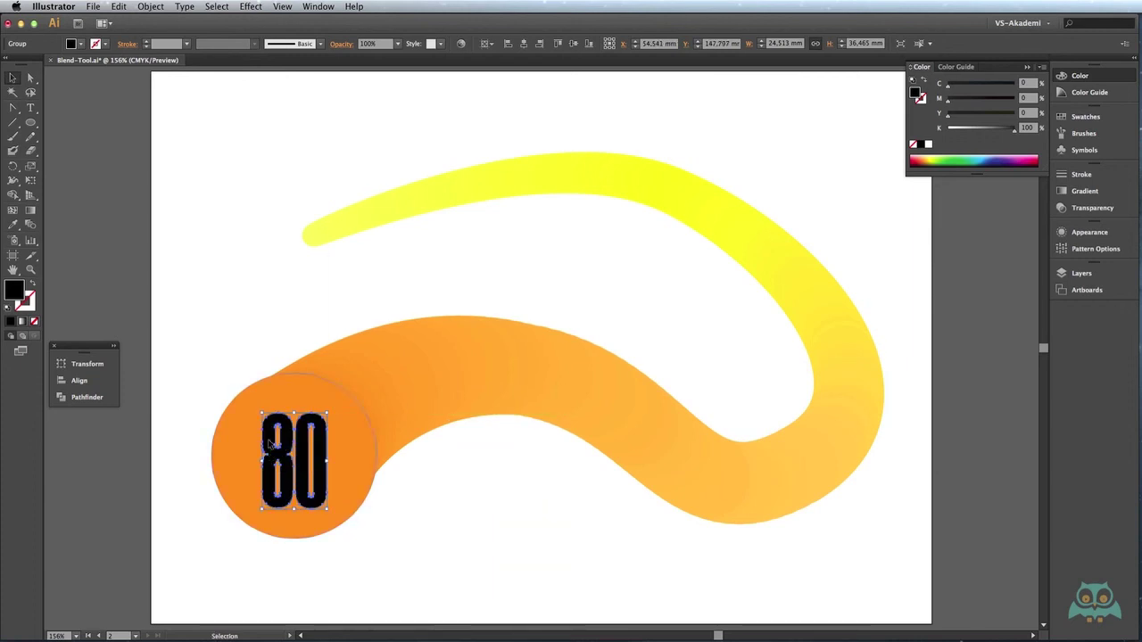
Step: Set the 80's fill to white, then deselect it
click(81, 44)
click(24, 65)
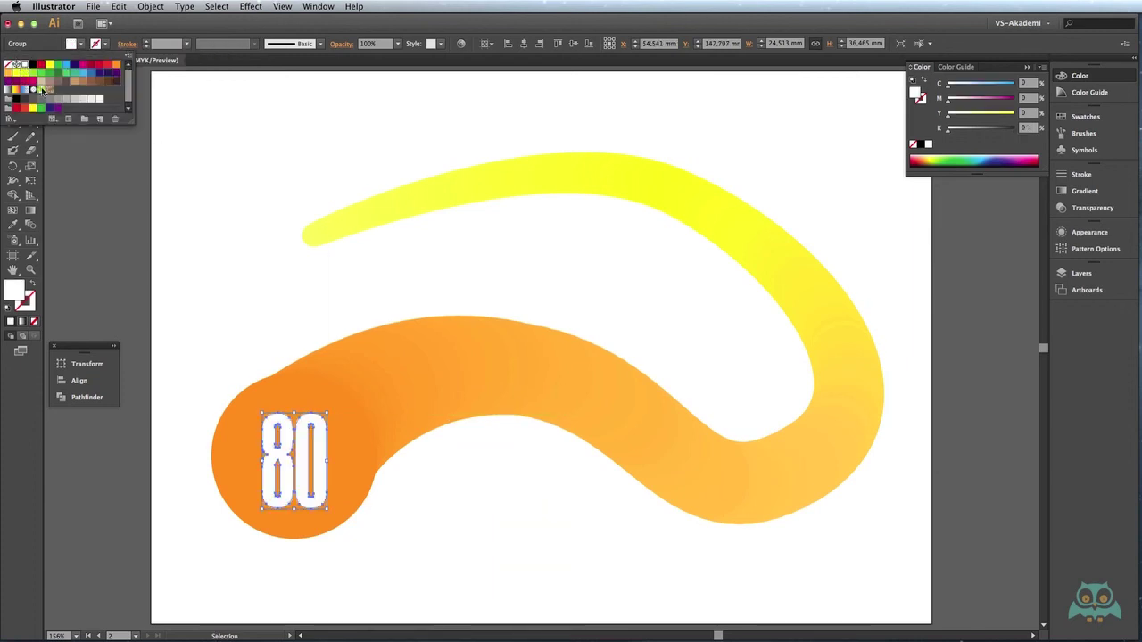
click(244, 308)
click(244, 308)
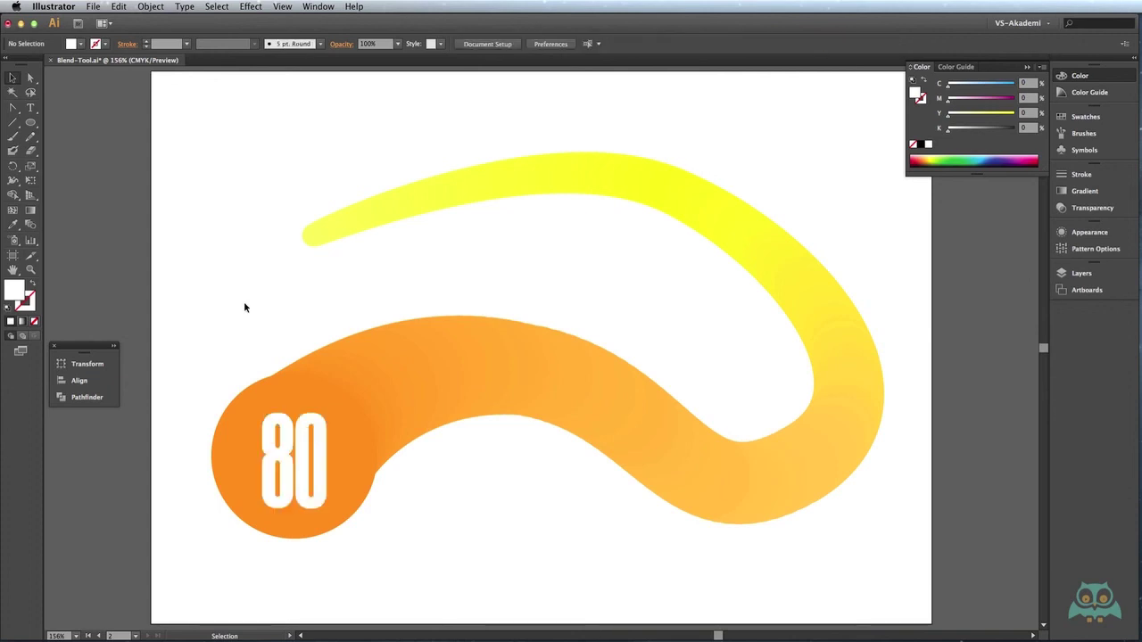